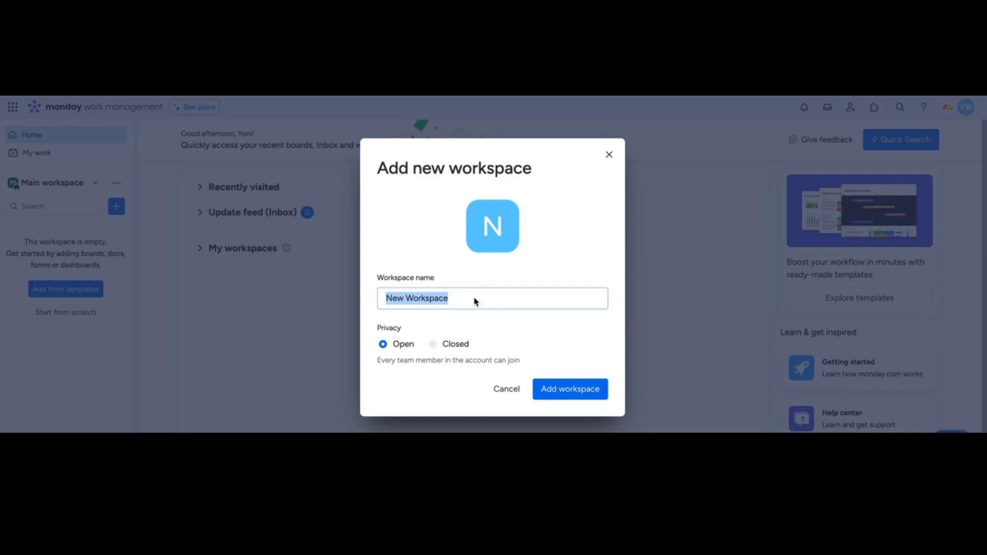
# - Name the new workspace "Demo Workspace", keep its privacy open, and add it
pyautogui.write('Demo Wo')
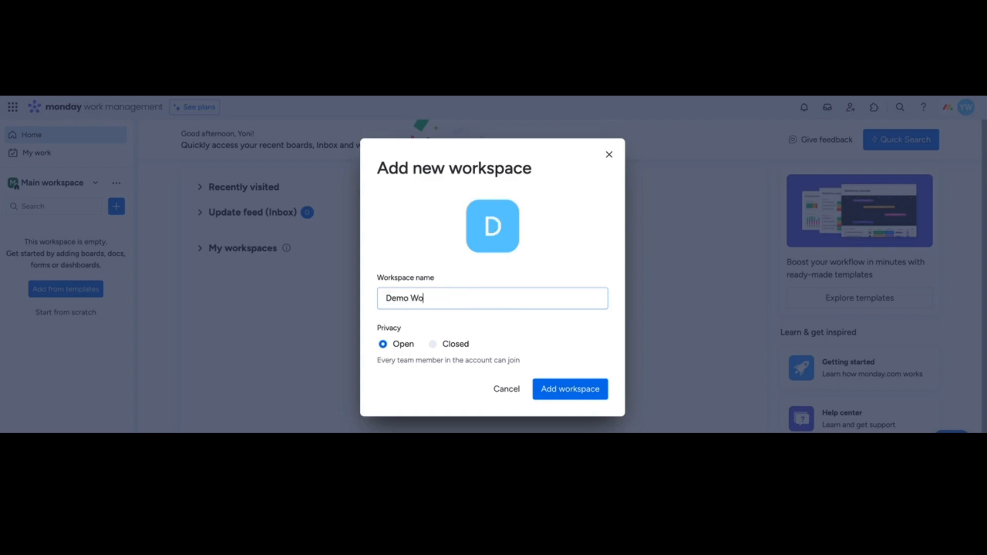
pyautogui.write('rkspace')
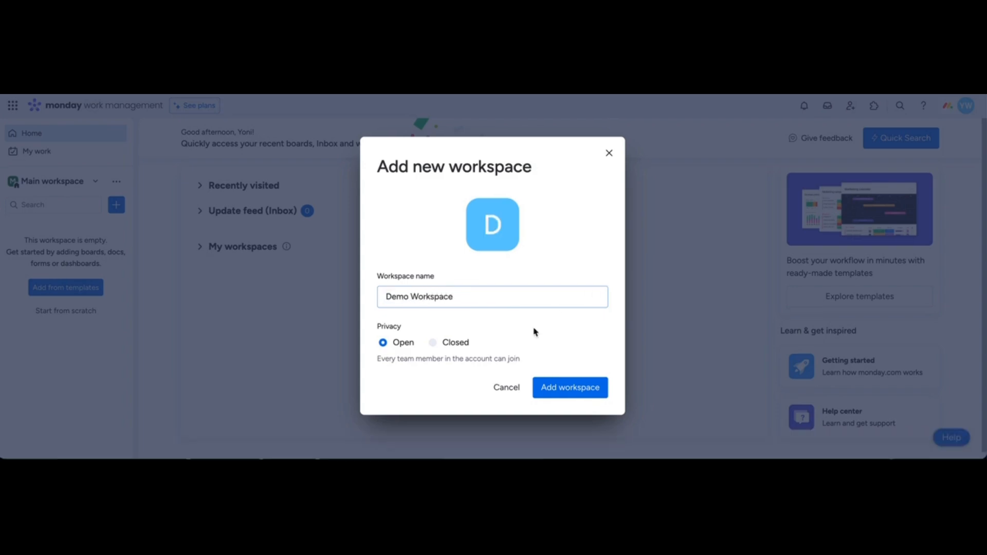
pyautogui.click(572, 388)
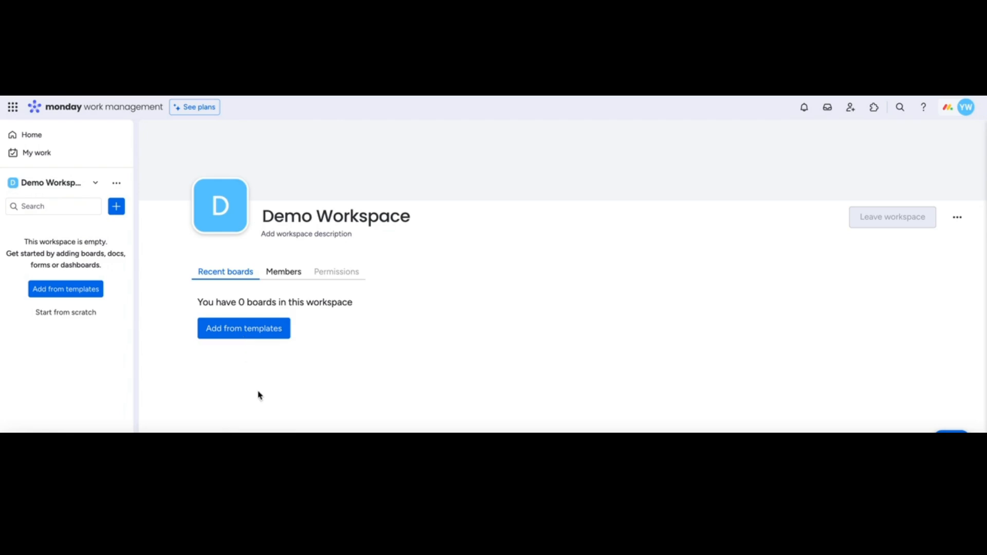
# - Create a new project named "Monday.com Videos" with Main privacy in the Demo Workspace
pyautogui.click(117, 206)
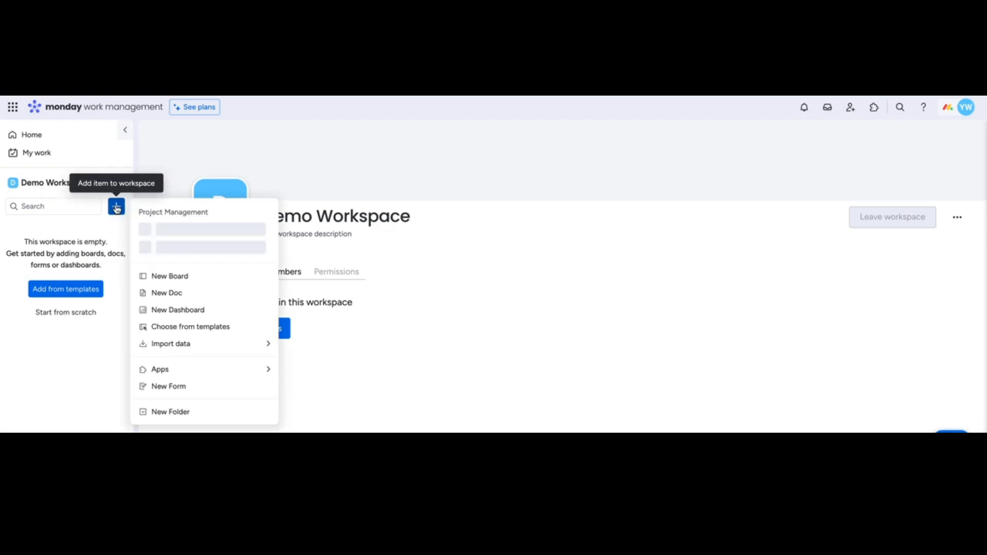
pyautogui.click(165, 230)
pyautogui.write('Monday.com')
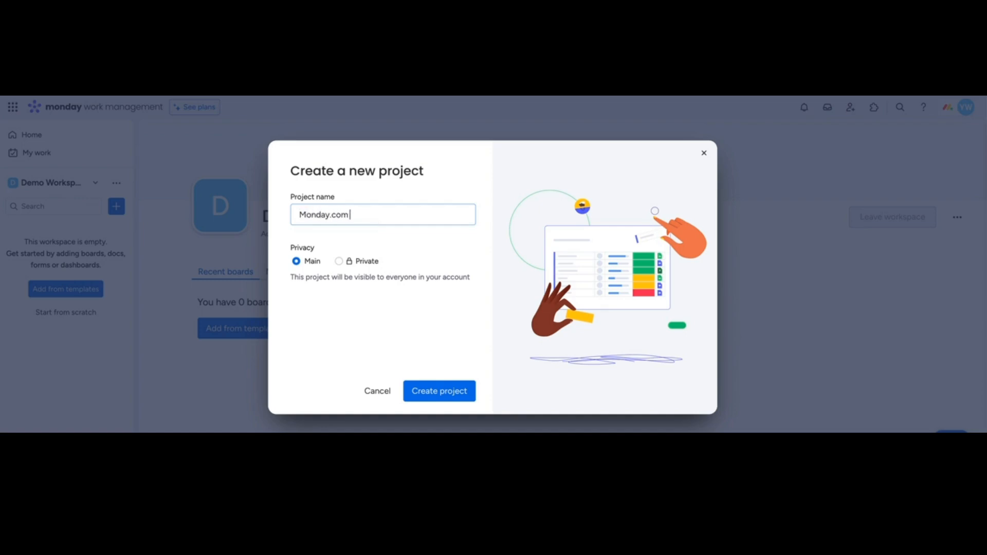
pyautogui.write(' Videos')
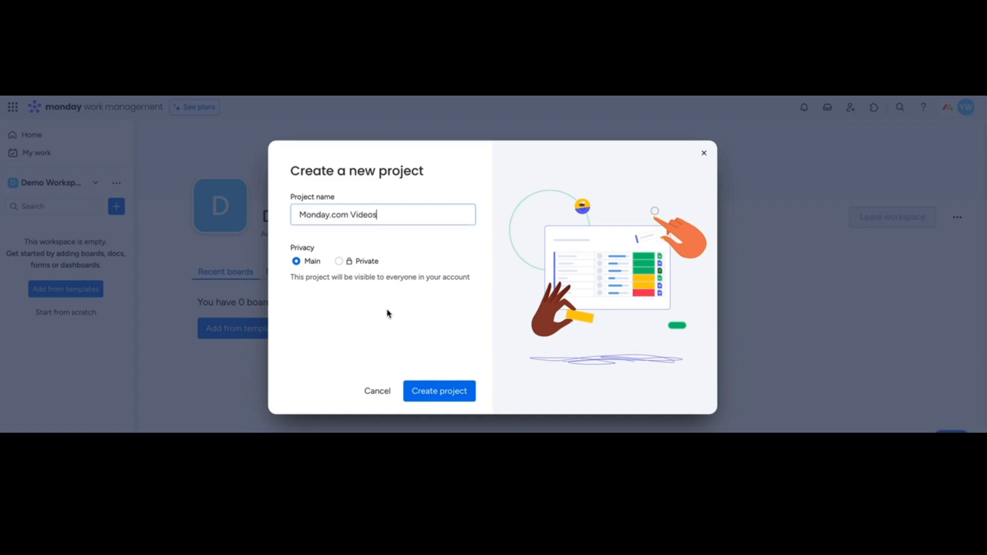
pyautogui.click(452, 395)
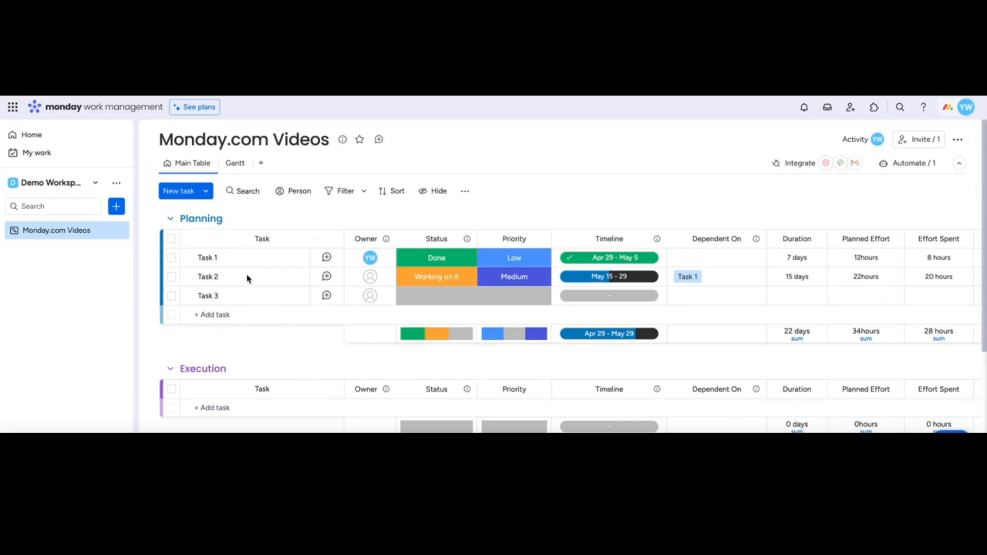
# - Look over the new board's groups and columns, and select all the sample tasks in the Planning group for deletion
pyautogui.scroll(-1, 247, 278)
pyautogui.scroll(-3, 247, 278)
pyautogui.hscroll(3, 883, 309)
pyautogui.hscroll(-3, 884, 309)
pyautogui.click(172, 242)
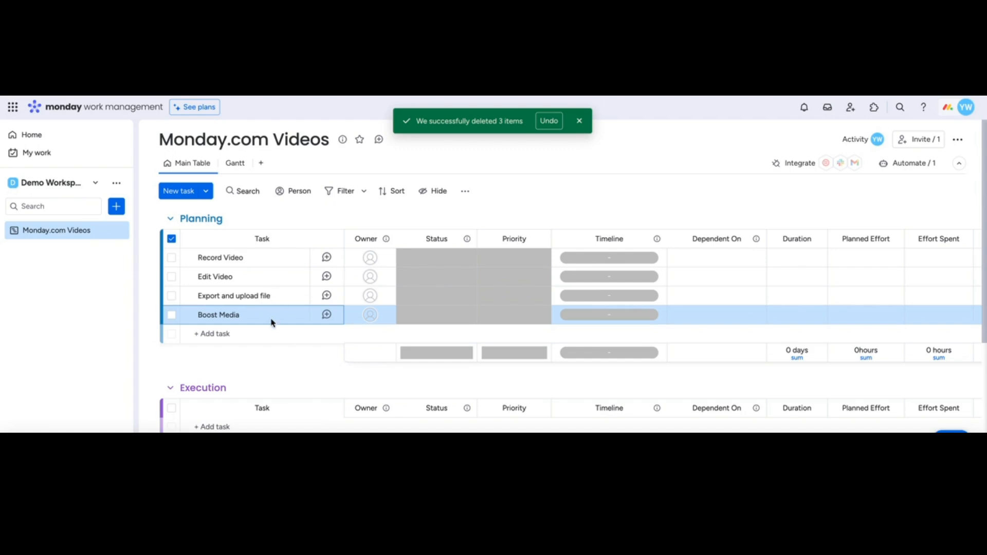
# - Assign the account's member as owner of all the Planning tasks at once, and clear the task selection
pyautogui.click(171, 239)
pyautogui.click(171, 257)
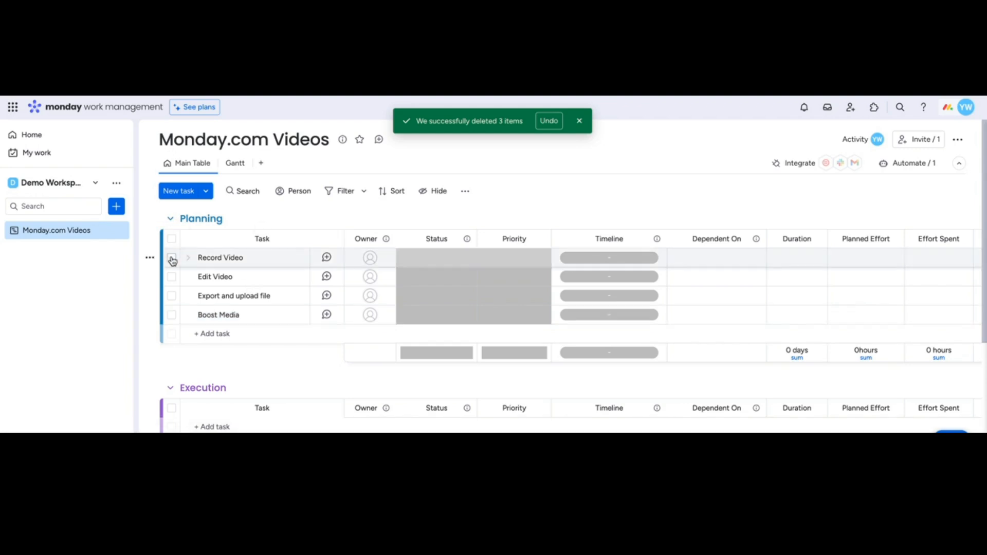
pyautogui.click(171, 315)
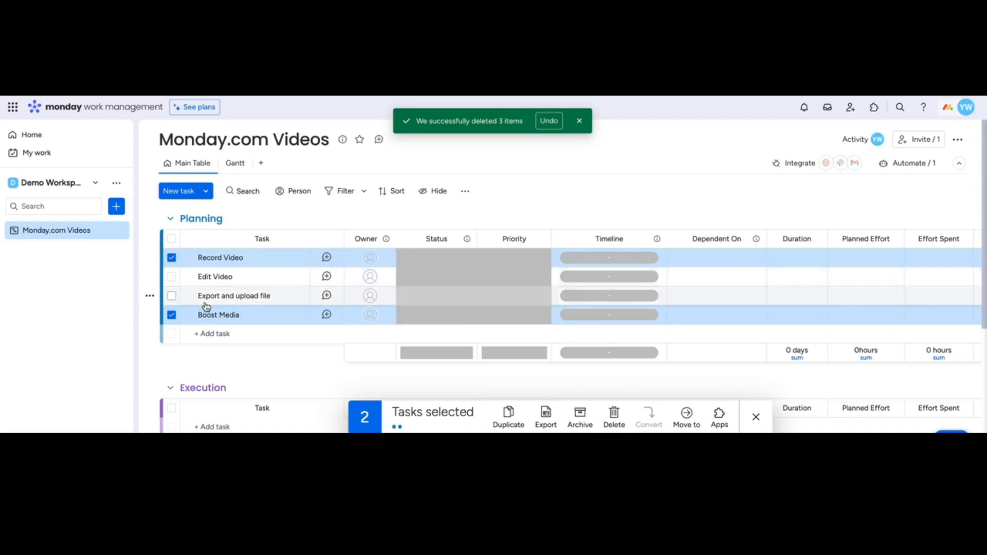
pyautogui.click(171, 238)
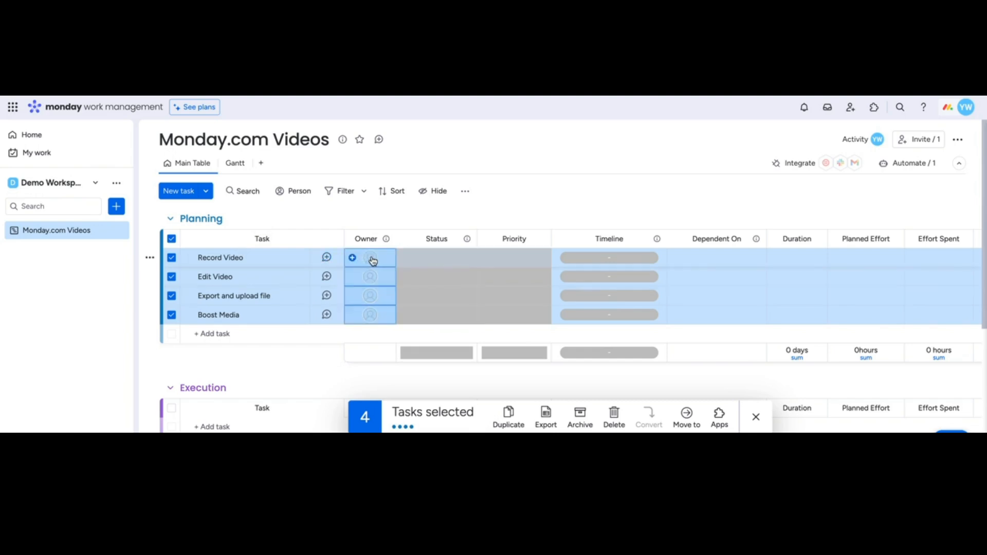
pyautogui.click(352, 259)
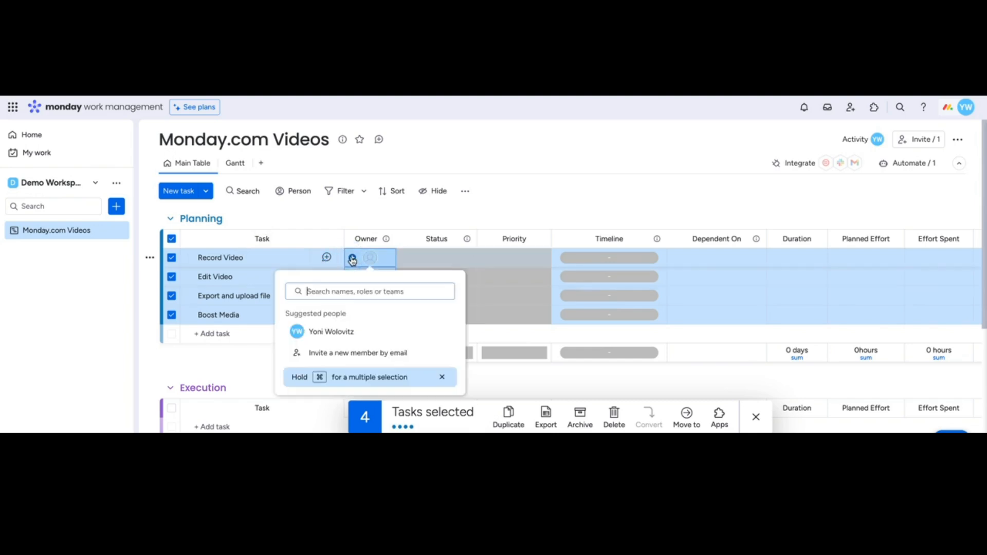
pyautogui.click(298, 331)
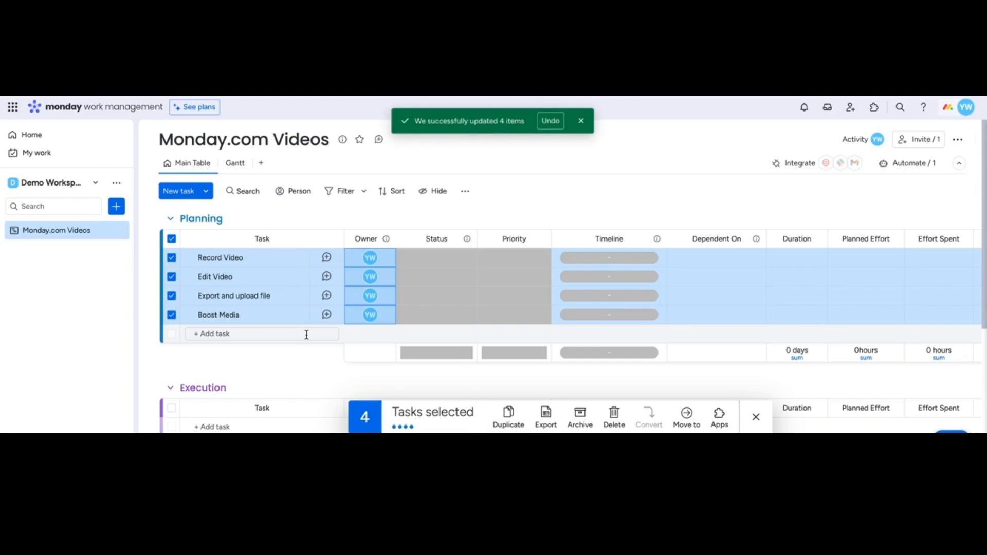
pyautogui.click(355, 258)
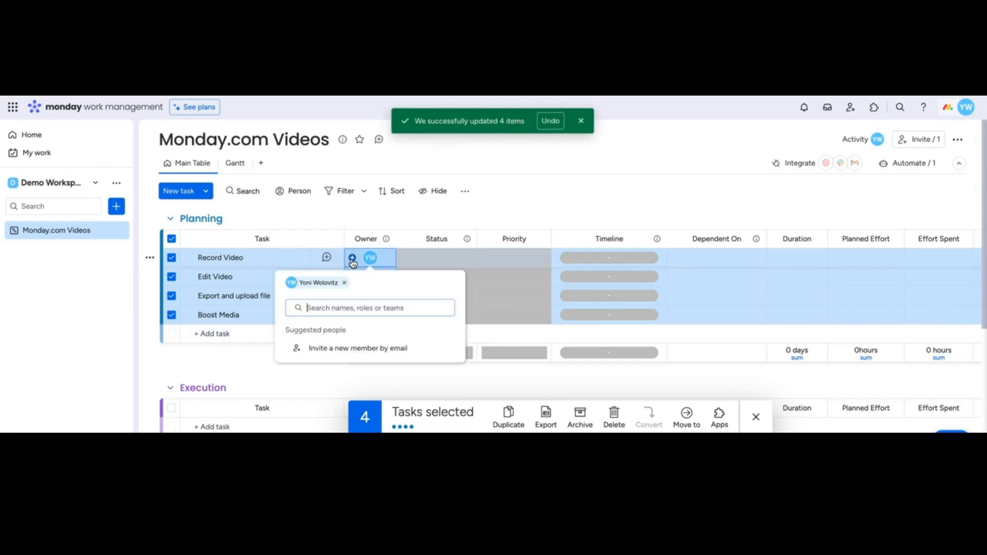
pyautogui.click(479, 214)
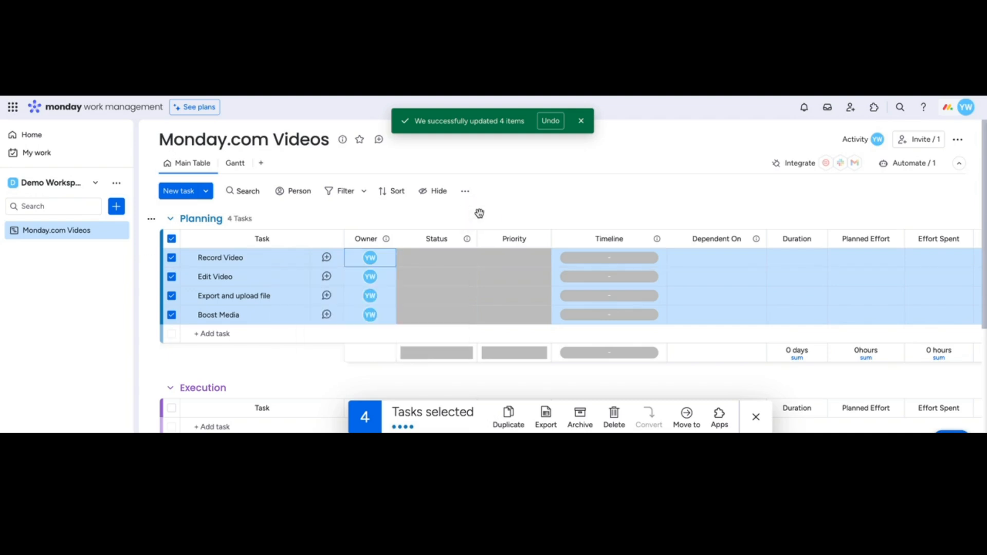
pyautogui.press('Escape')
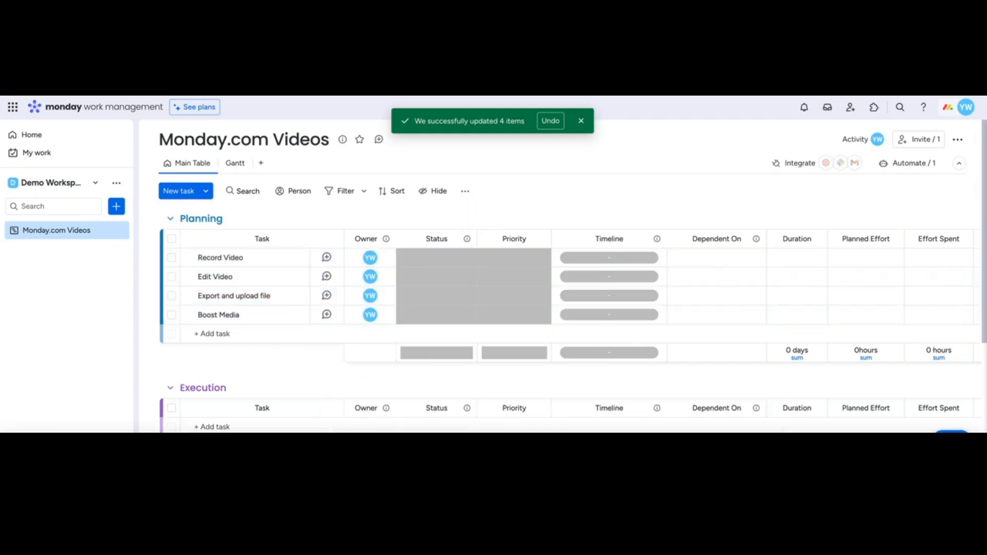
# - Open the status labels from the Record Video task for editing and view the colour choices for "Working on it"
pyautogui.click(440, 260)
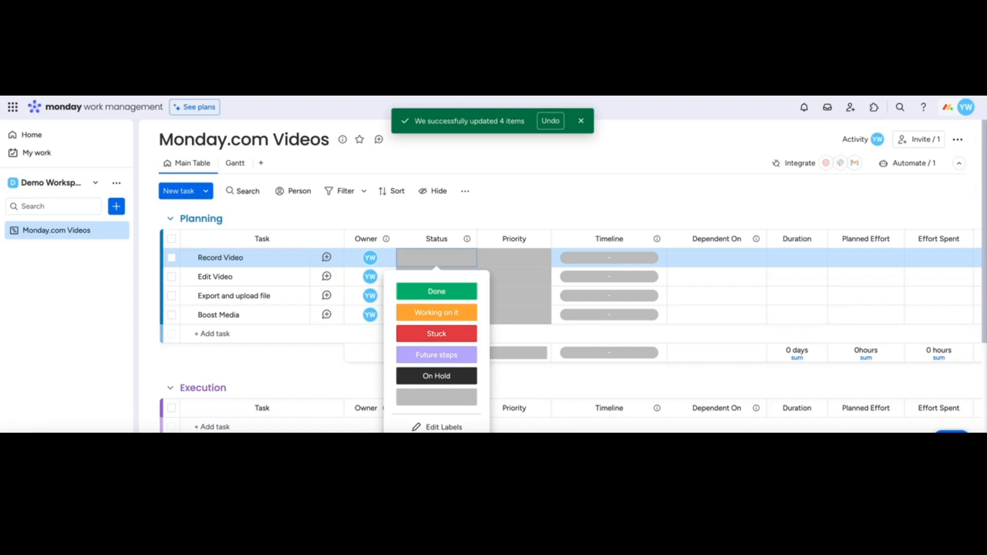
pyautogui.click(434, 427)
pyautogui.moveTo(406, 312); pyautogui.dragTo(355, 317)
pyautogui.click(355, 314)
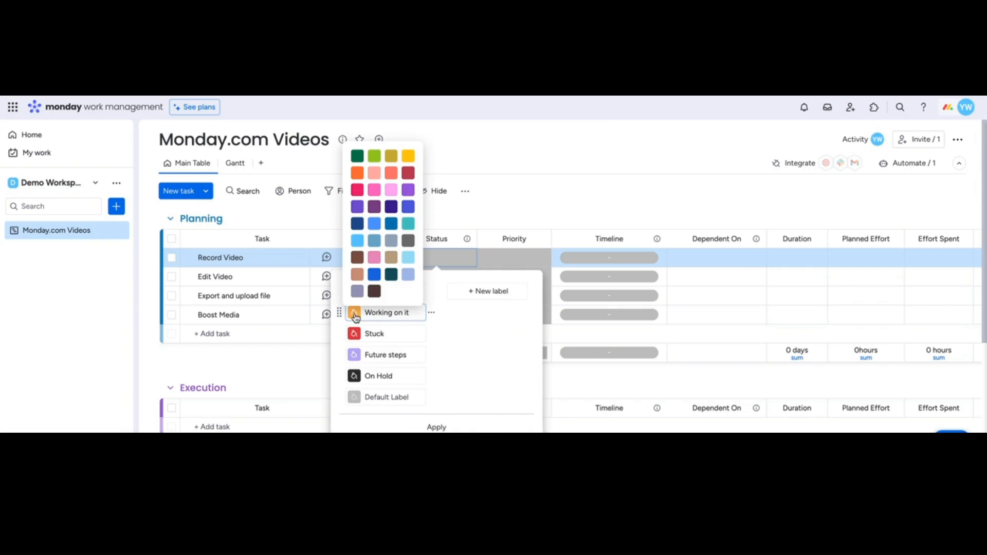
pyautogui.click(355, 313)
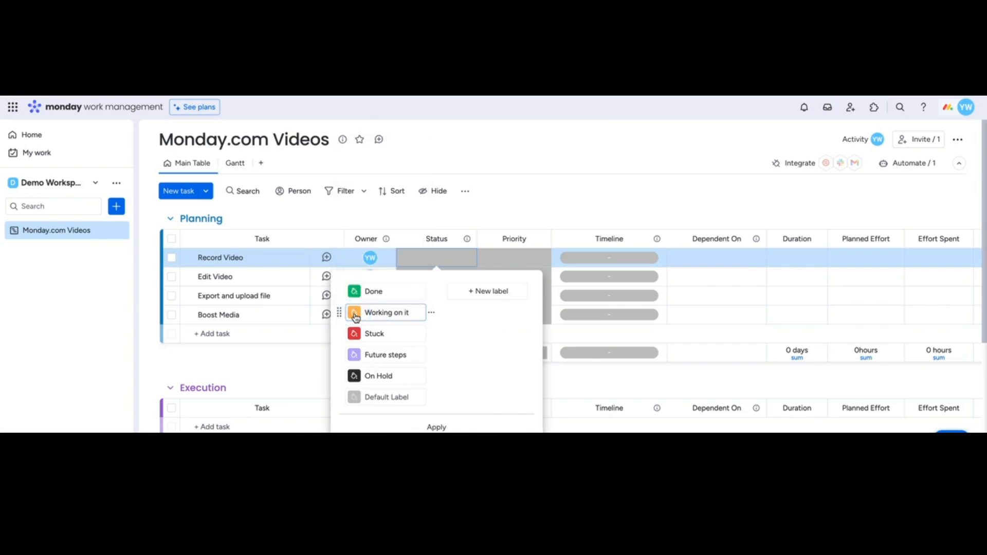
# - Add a status label called "New Lable", remove it again, and close the label editor
pyautogui.click(486, 294)
pyautogui.write('New Lable')
pyautogui.press('Tab')
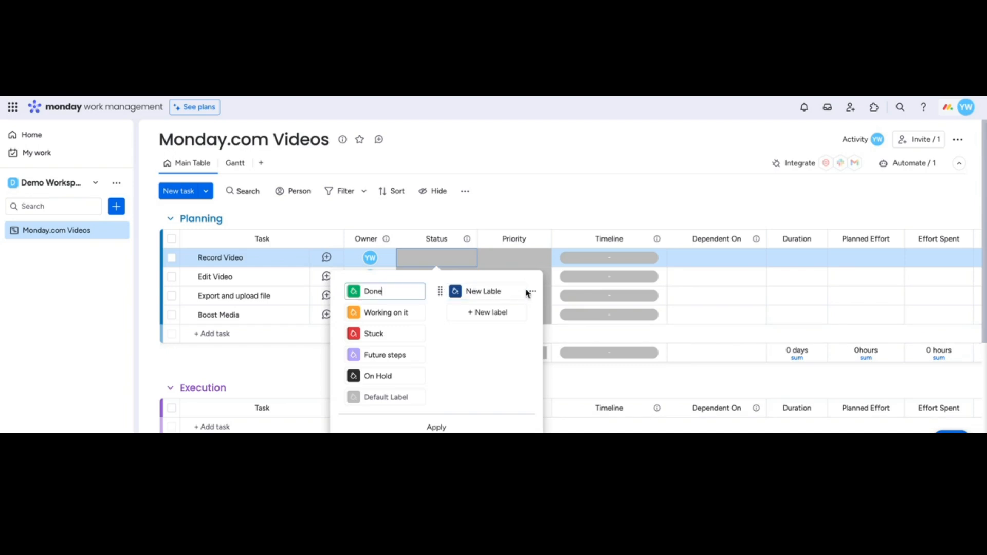
pyautogui.click(531, 292)
pyautogui.click(567, 318)
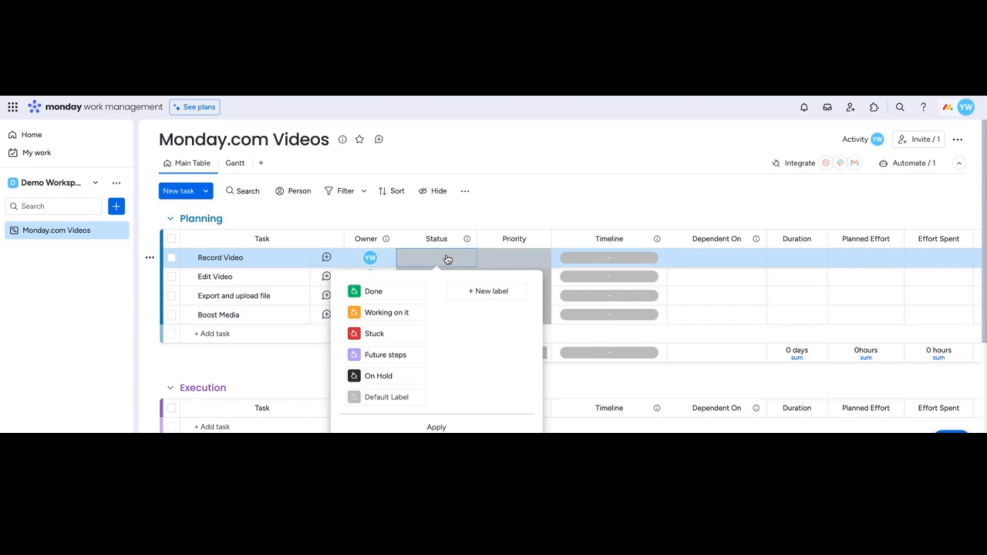
pyautogui.click(515, 211)
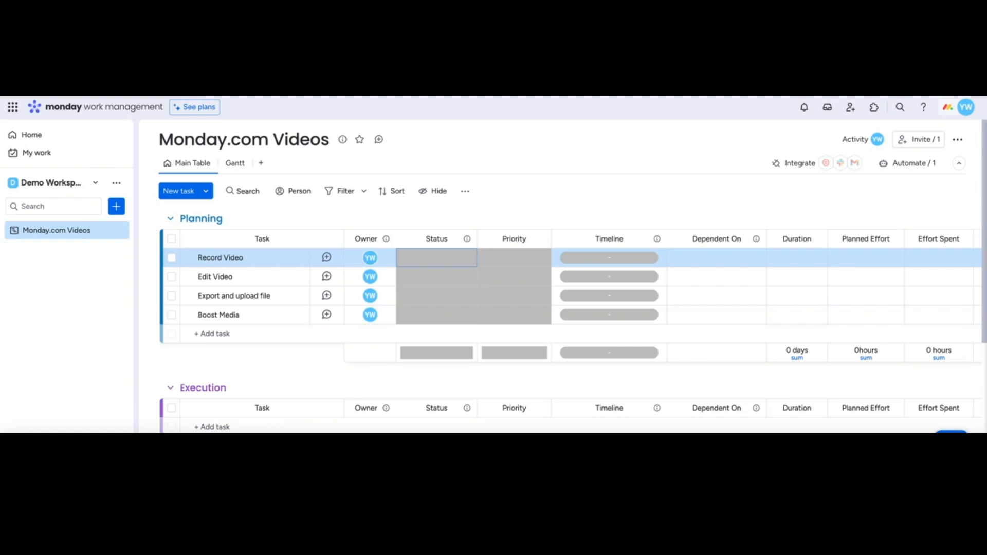
# - In the Status column's settings, turn green off and back on as the colour that marks an item completed
pyautogui.click(466, 239)
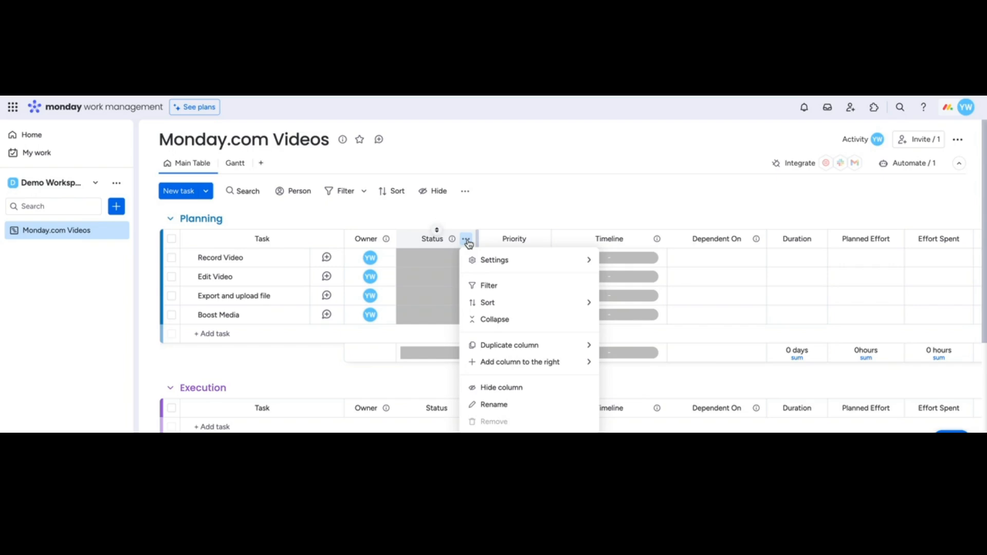
pyautogui.moveTo(488, 264)
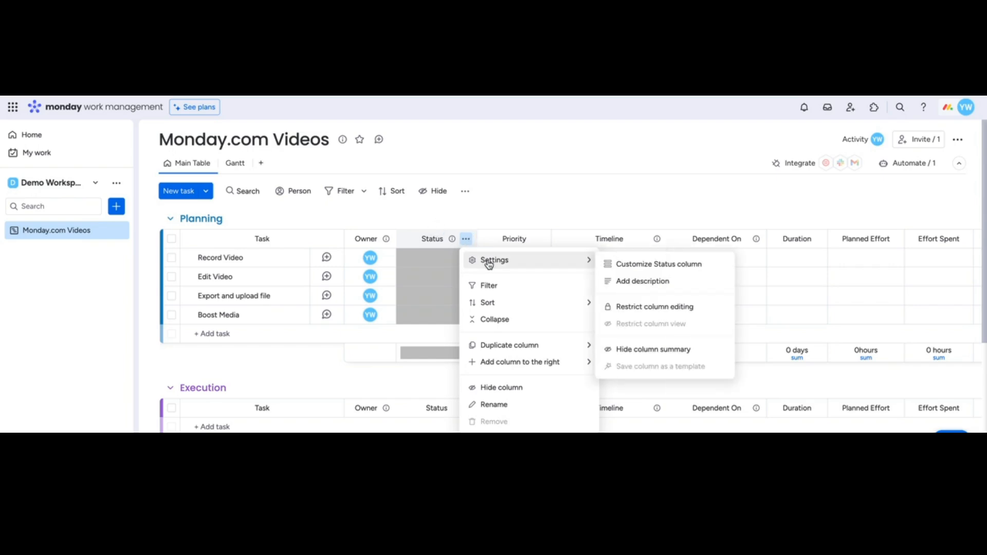
pyautogui.click(649, 265)
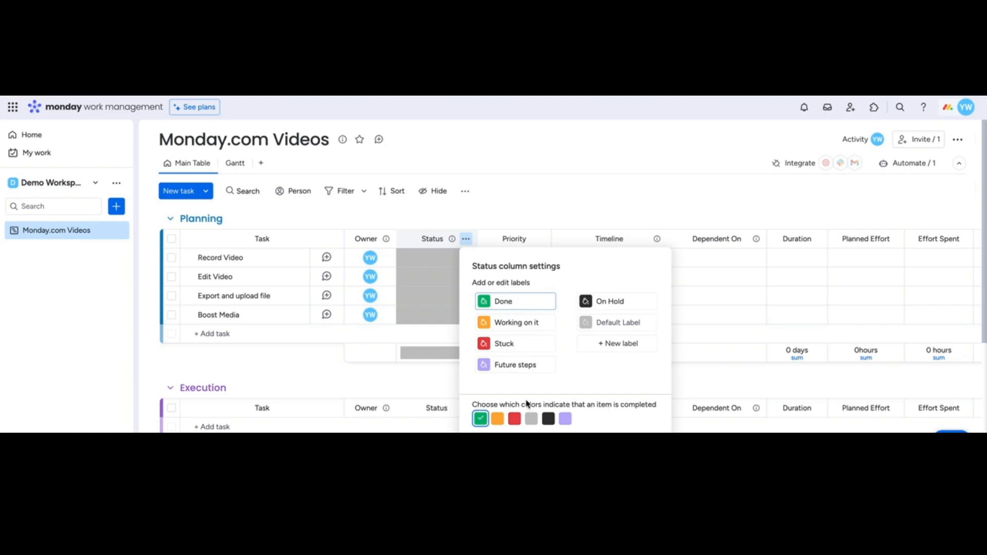
pyautogui.click(480, 418)
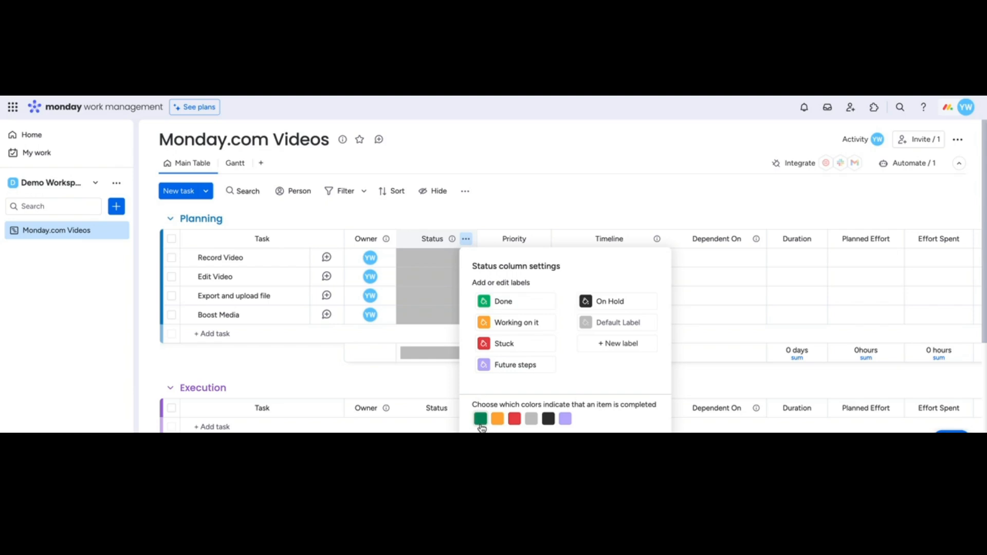
pyautogui.click(481, 422)
pyautogui.click(570, 206)
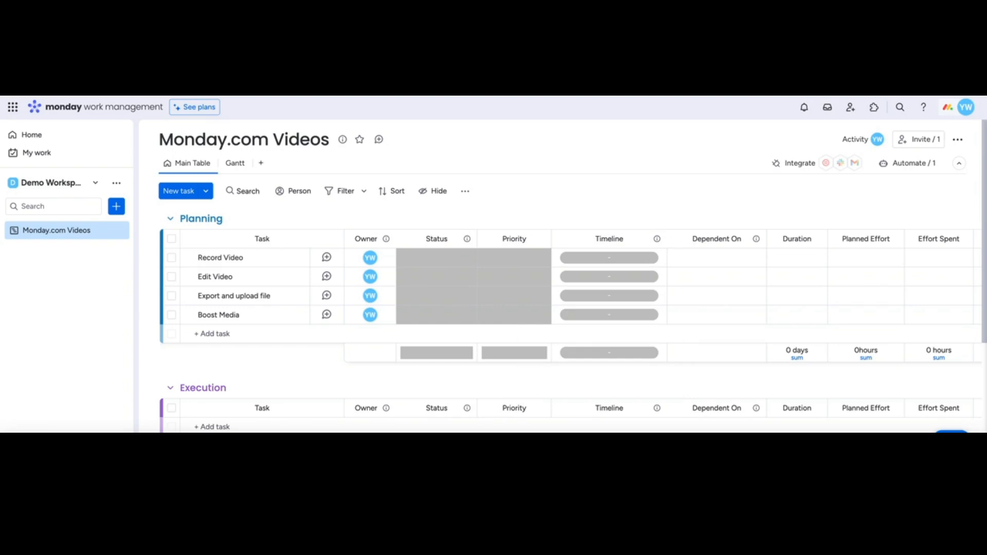
# - Examine the priority labels offered for the Record Video task and the Priority column's customization settings
pyautogui.click(523, 258)
pyautogui.click(519, 258)
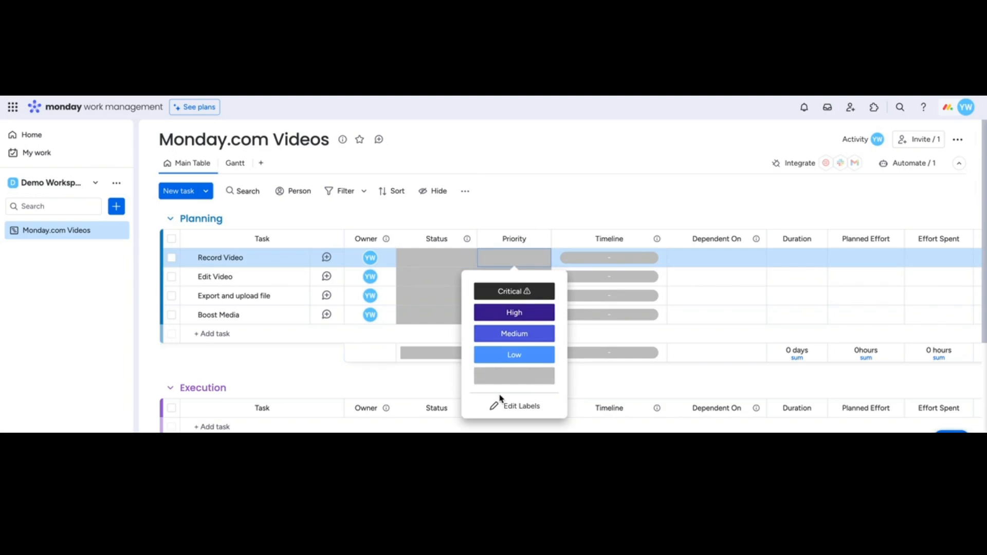
pyautogui.click(538, 237)
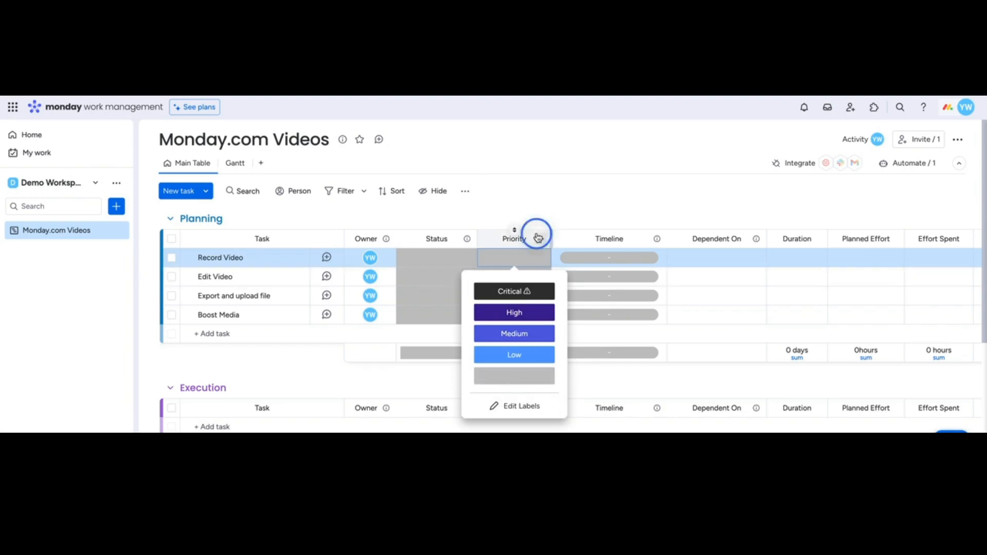
pyautogui.moveTo(575, 260)
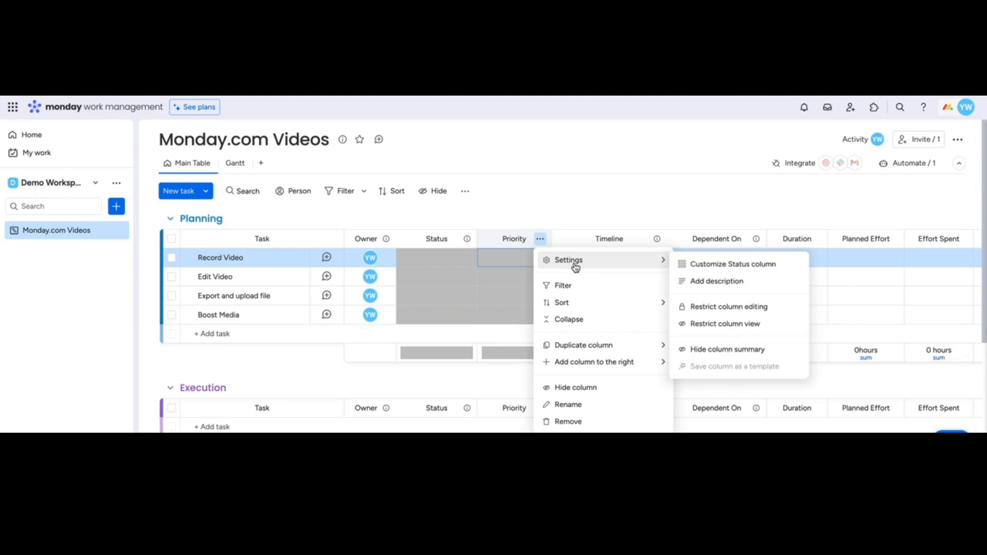
pyautogui.click(706, 267)
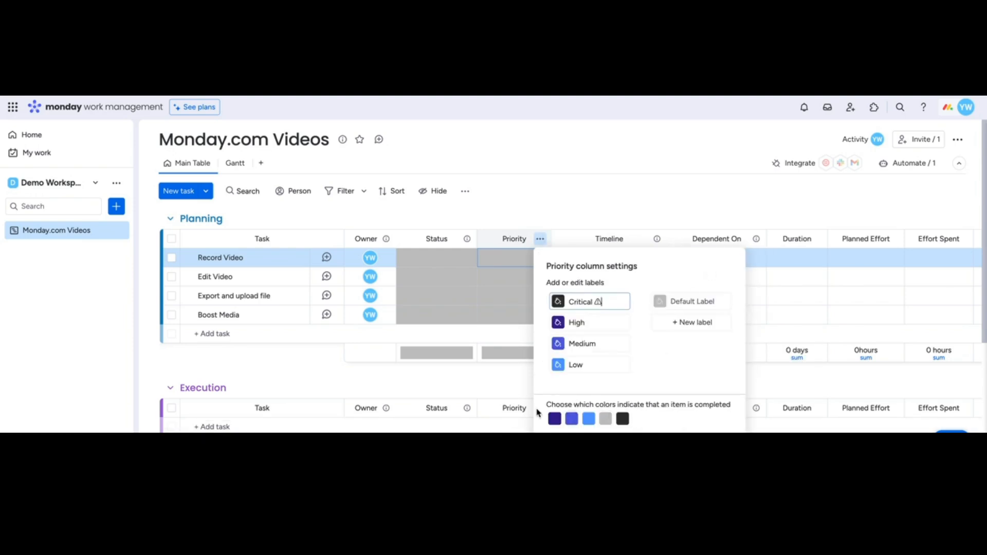
pyautogui.click(551, 192)
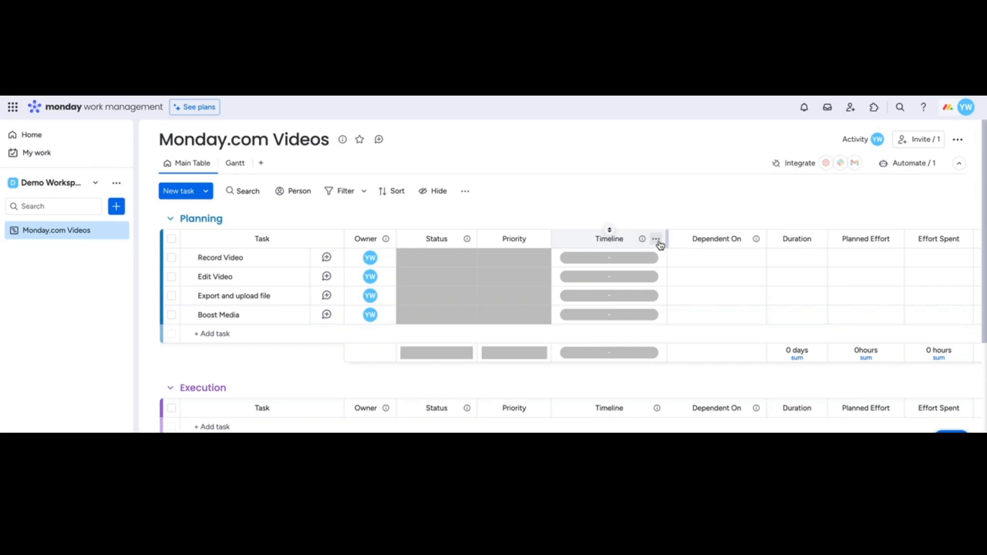
# - Look through the core columns offered for the task board, and close the list without adding any
pyautogui.hscroll(3, 758, 291)
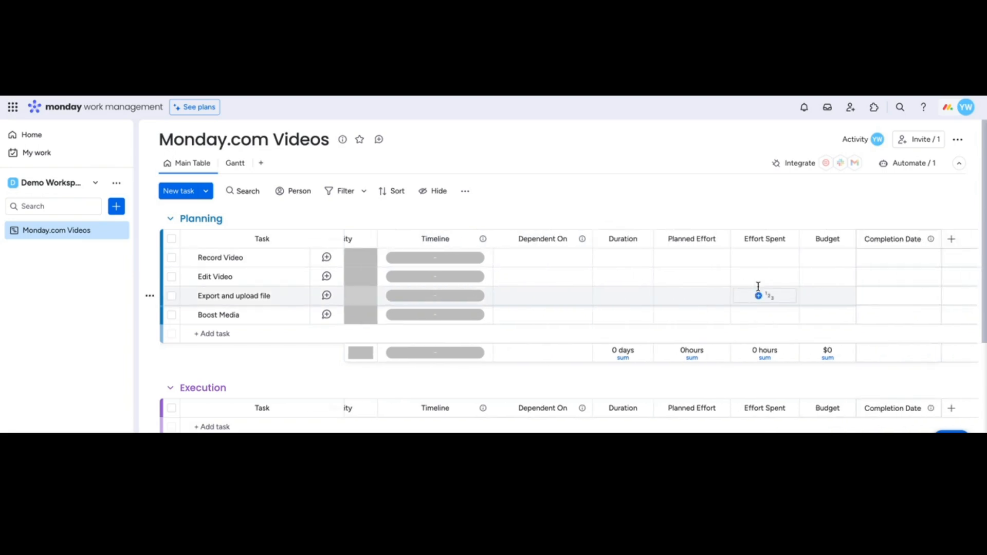
pyautogui.click(951, 240)
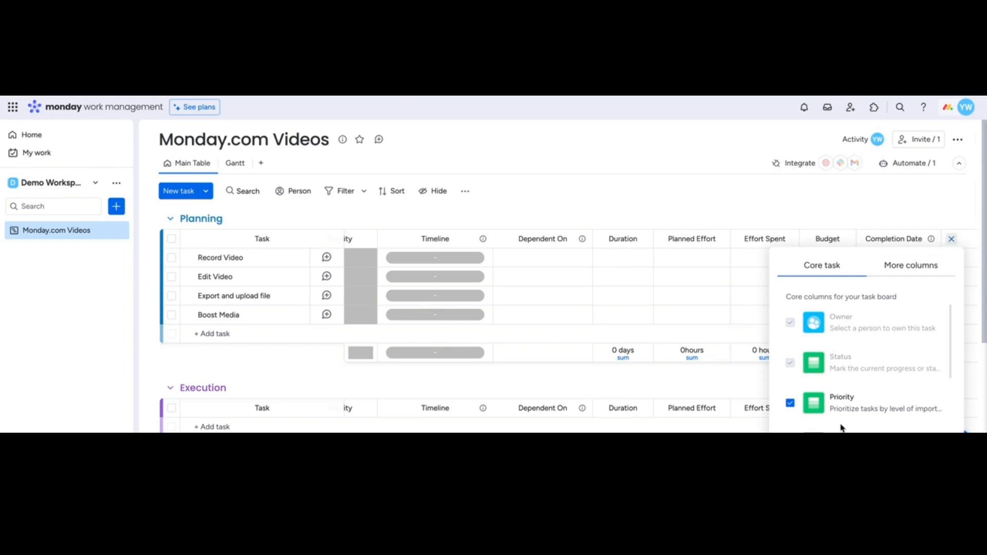
pyautogui.scroll(-1, 844, 421)
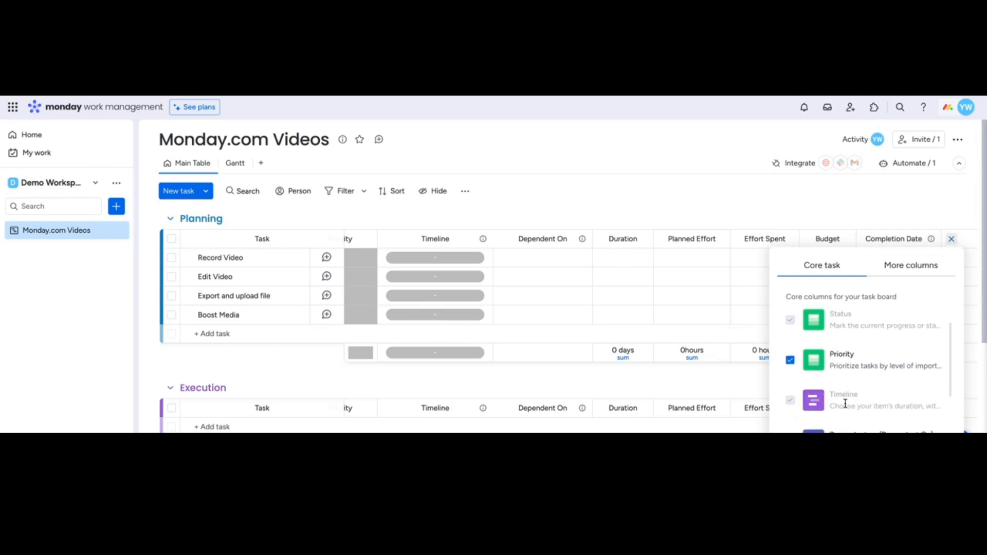
pyautogui.click(529, 159)
pyautogui.hscroll(-5, 530, 239)
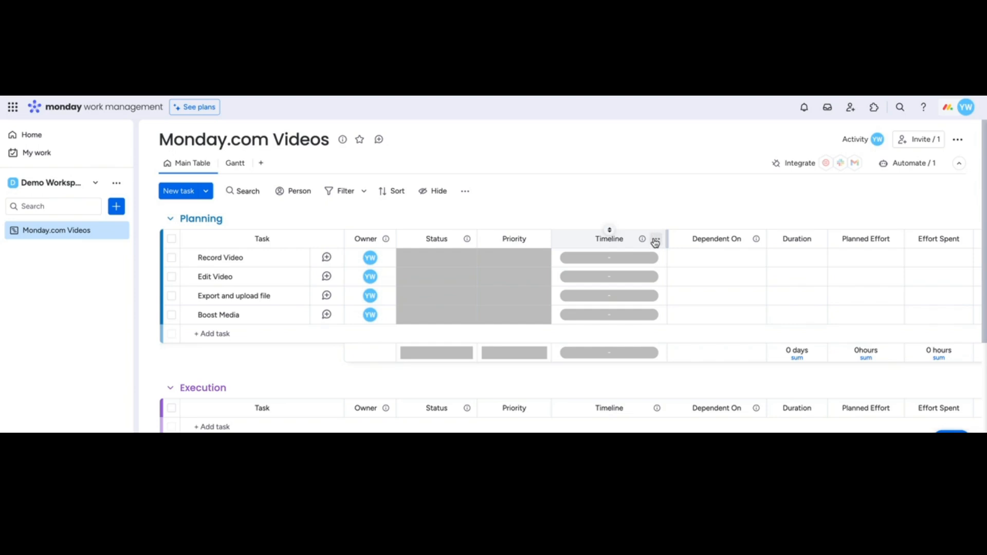
# - Set the Timeline column as a deadline, connected to the Status column and the Owner person column
pyautogui.click(656, 240)
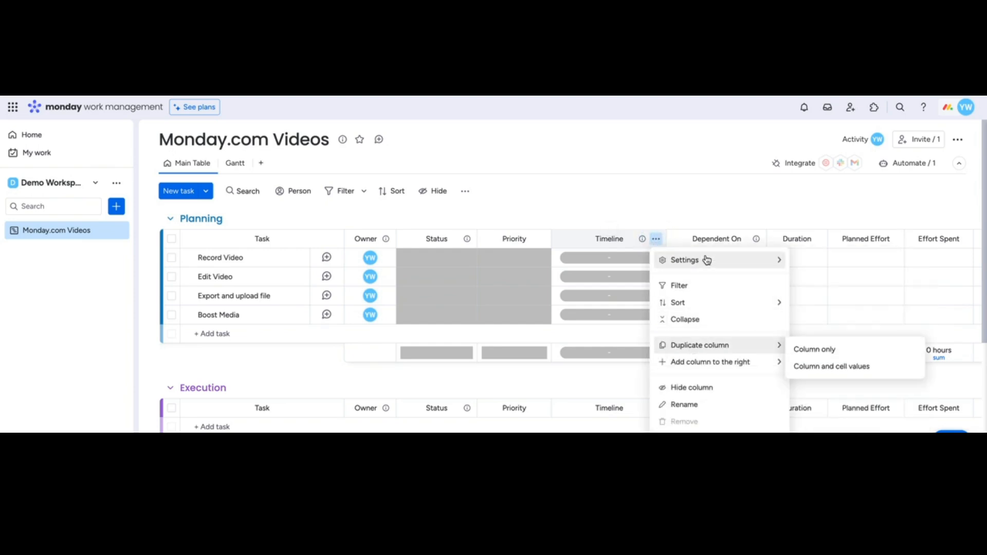
pyautogui.moveTo(707, 260)
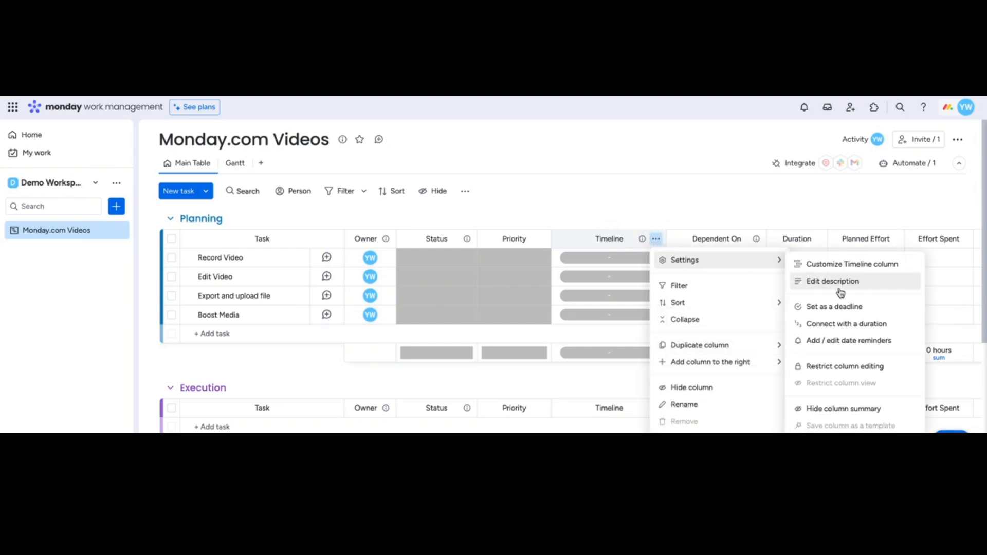
pyautogui.click(847, 308)
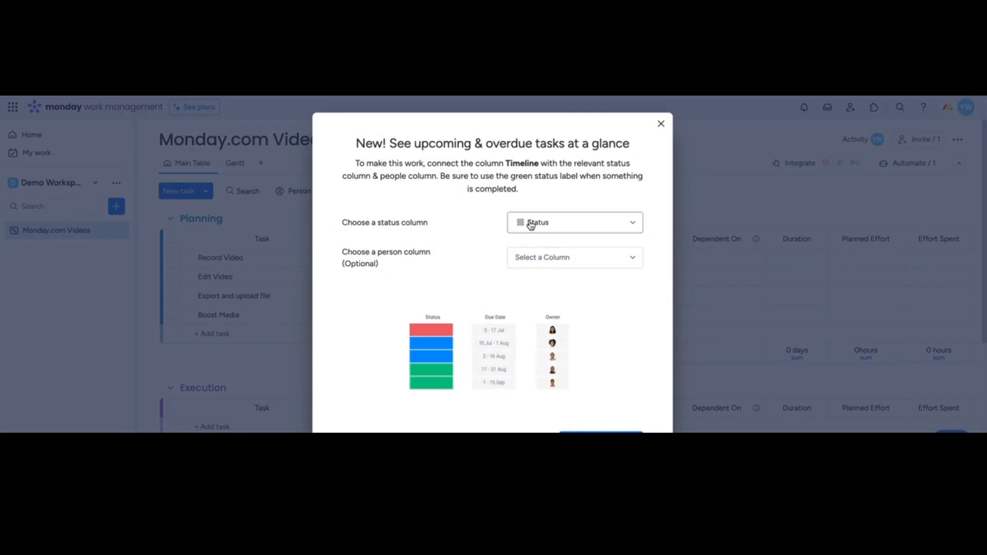
pyautogui.click(571, 226)
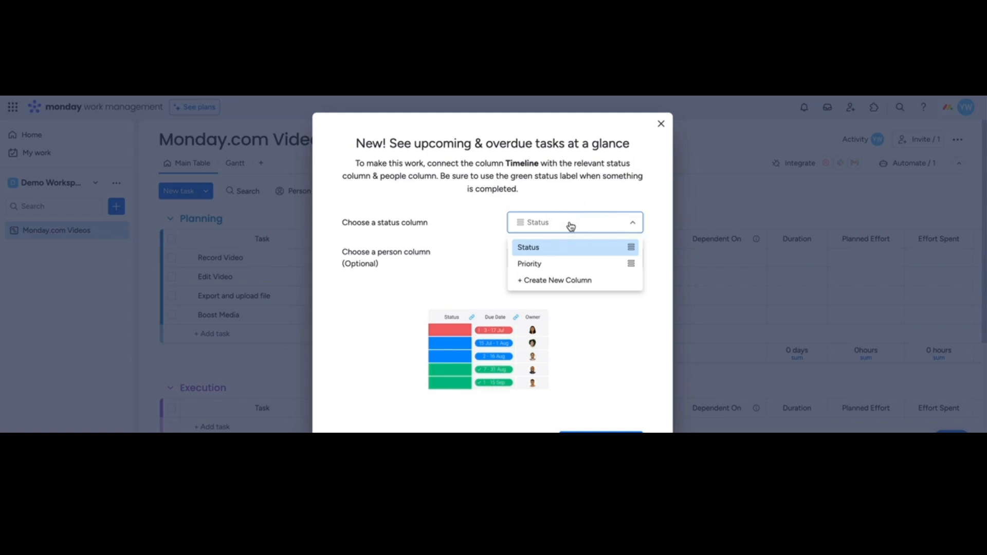
pyautogui.click(535, 249)
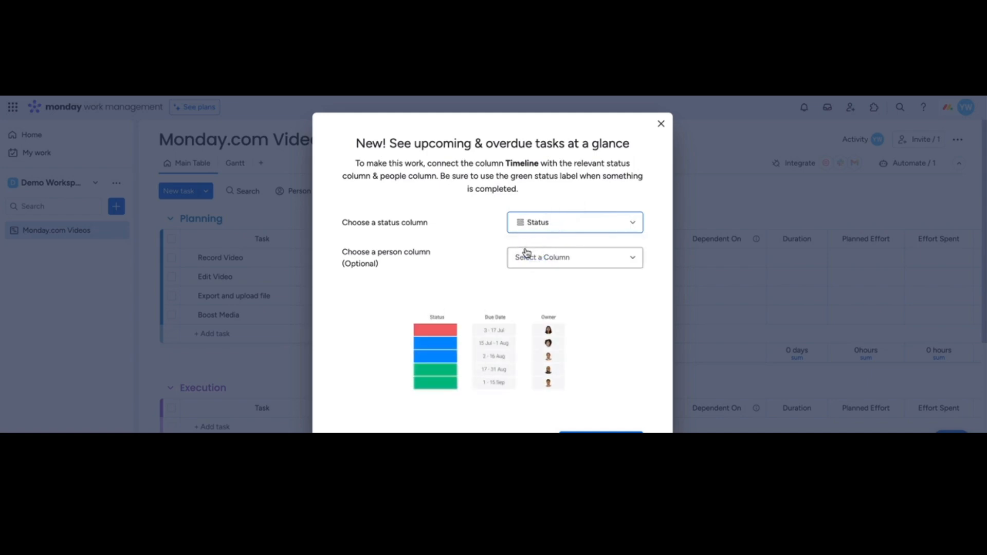
pyautogui.moveTo(335, 256); pyautogui.dragTo(440, 272)
pyautogui.click(570, 259)
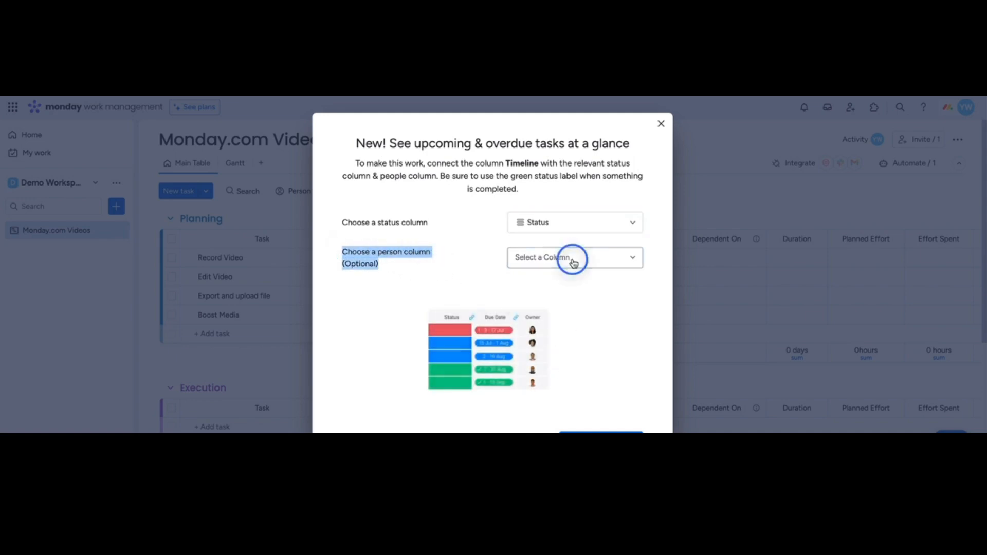
pyautogui.click(563, 285)
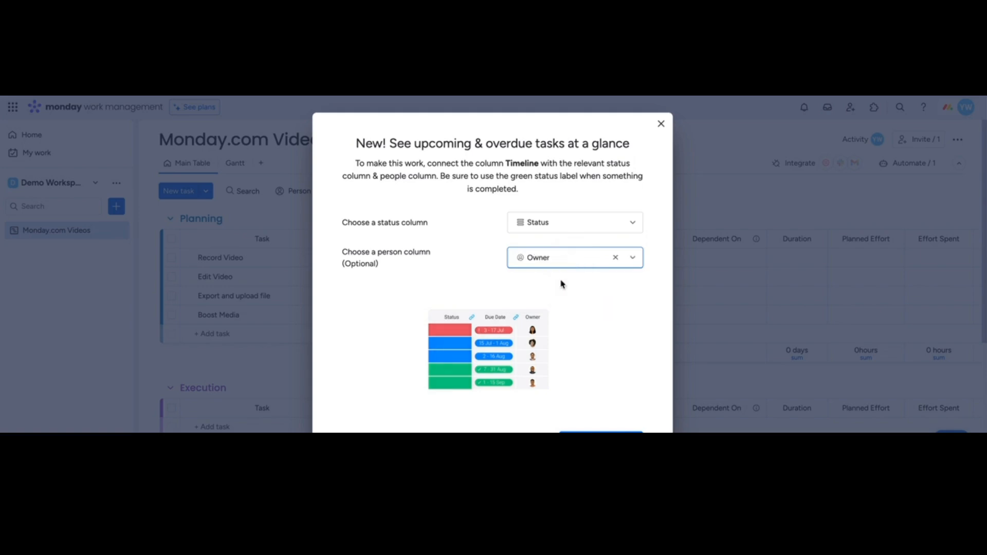
pyautogui.click(611, 437)
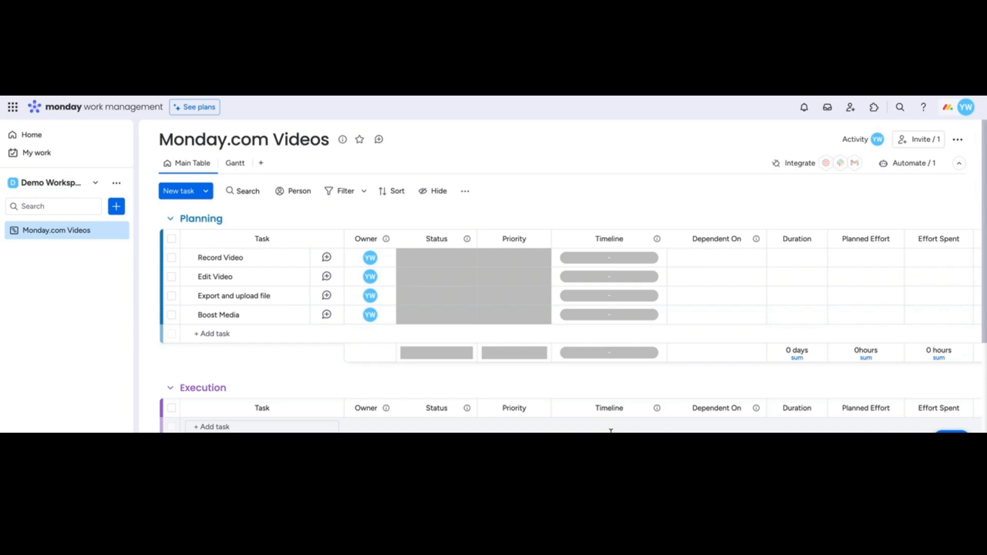
# - Set the timelines of Record Video to May 22 - 23 and Edit Video to May 23 - 25, 2024
pyautogui.click(596, 260)
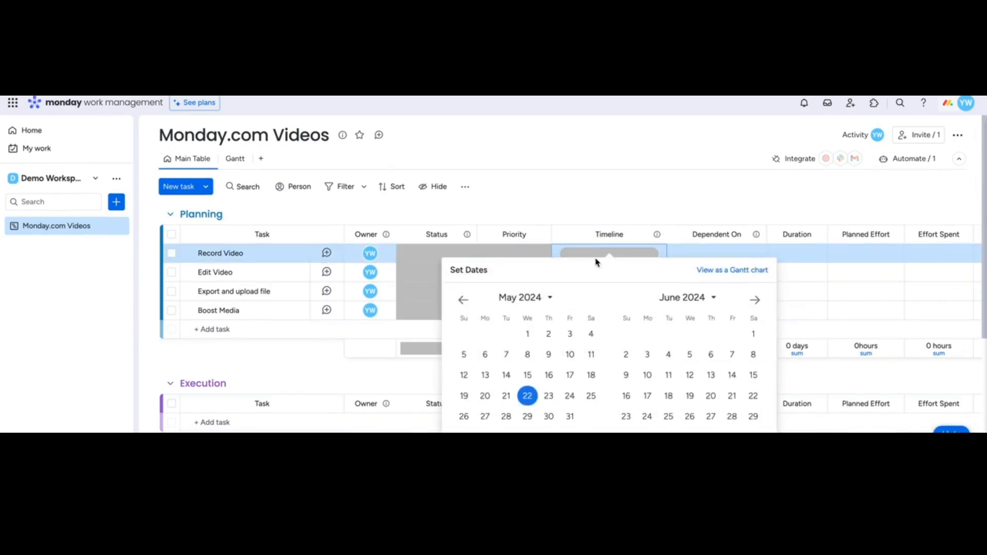
pyautogui.click(550, 399)
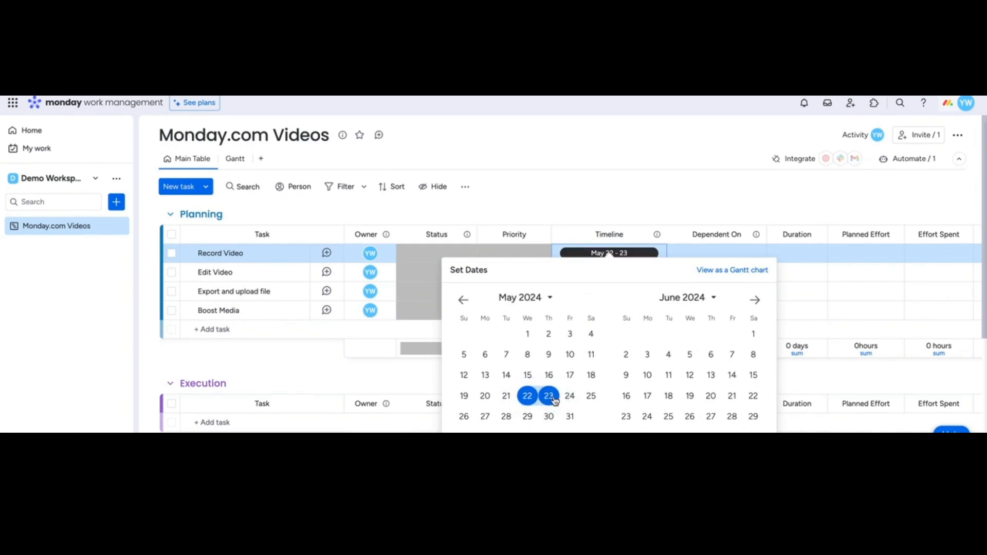
pyautogui.click(678, 191)
pyautogui.click(610, 278)
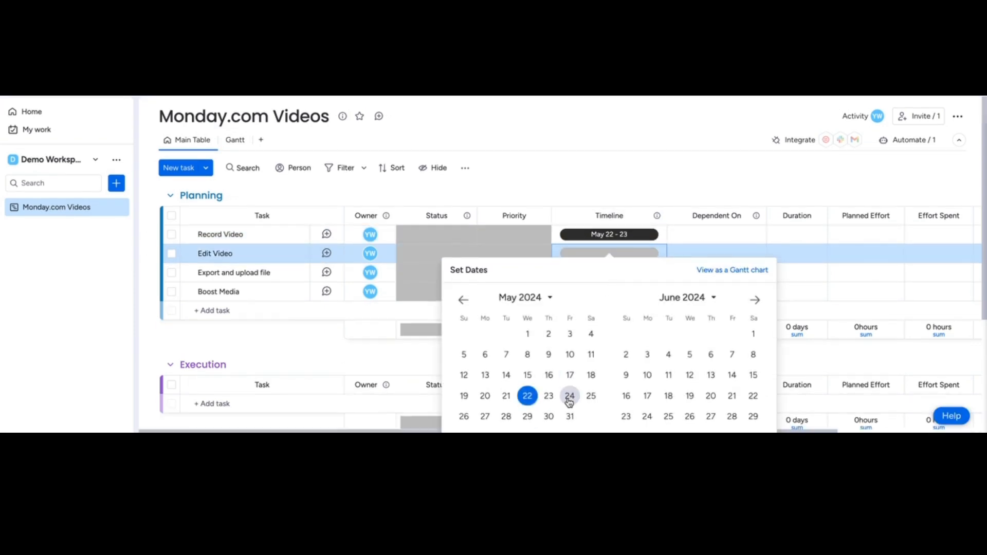
pyautogui.click(550, 396)
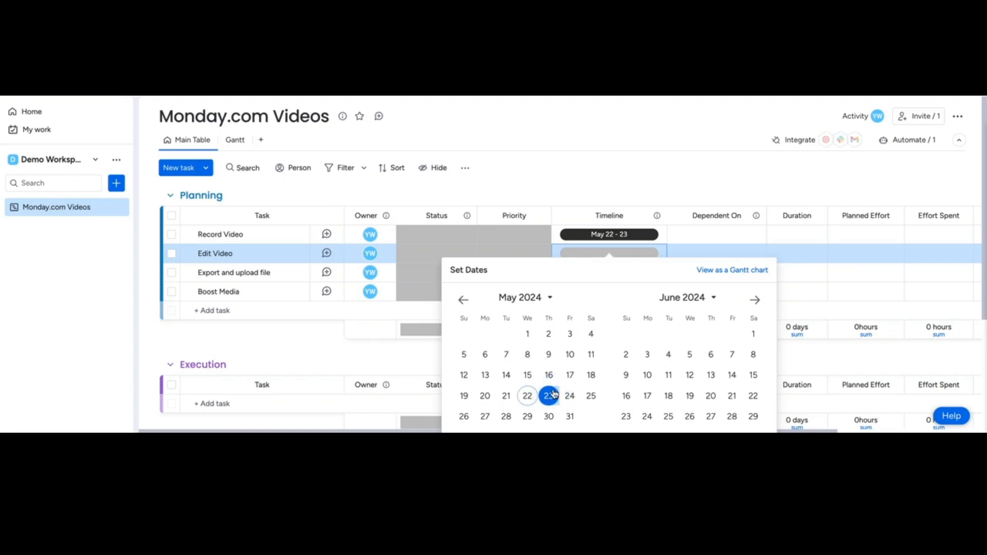
pyautogui.click(592, 396)
pyautogui.click(667, 245)
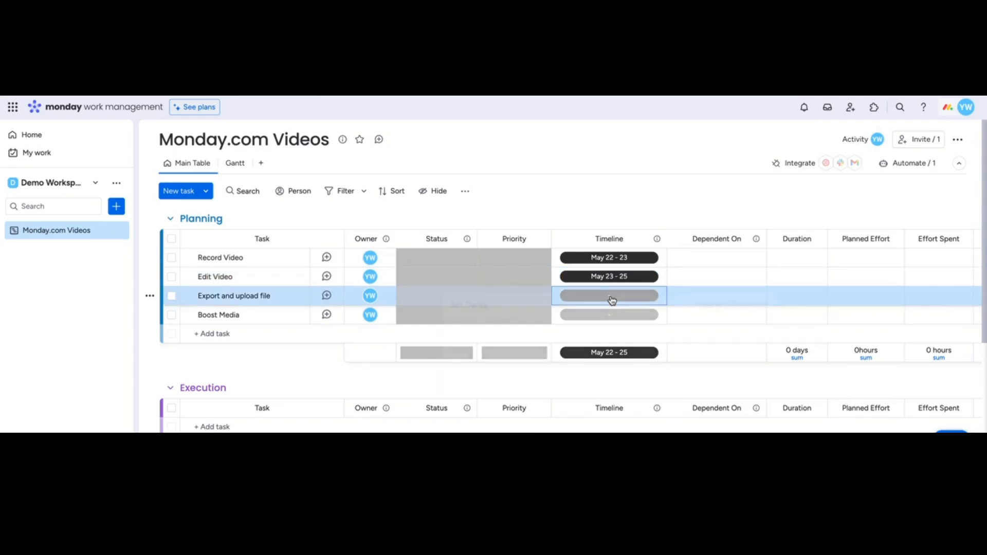
# - Set the timelines of Export and upload file to May 25 and Boost Media to May 26 - 28, 2024
pyautogui.click(612, 300)
pyautogui.click(591, 397)
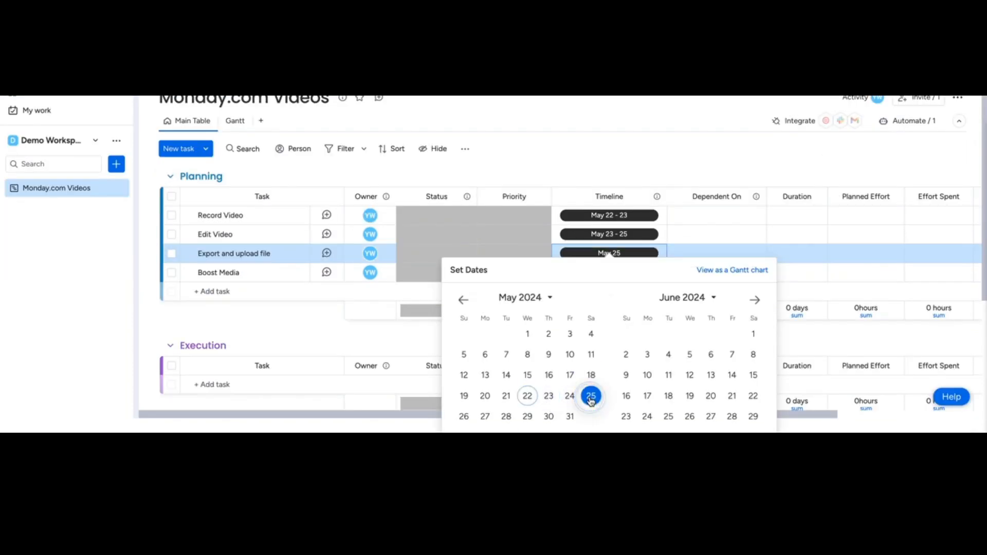
pyautogui.click(697, 163)
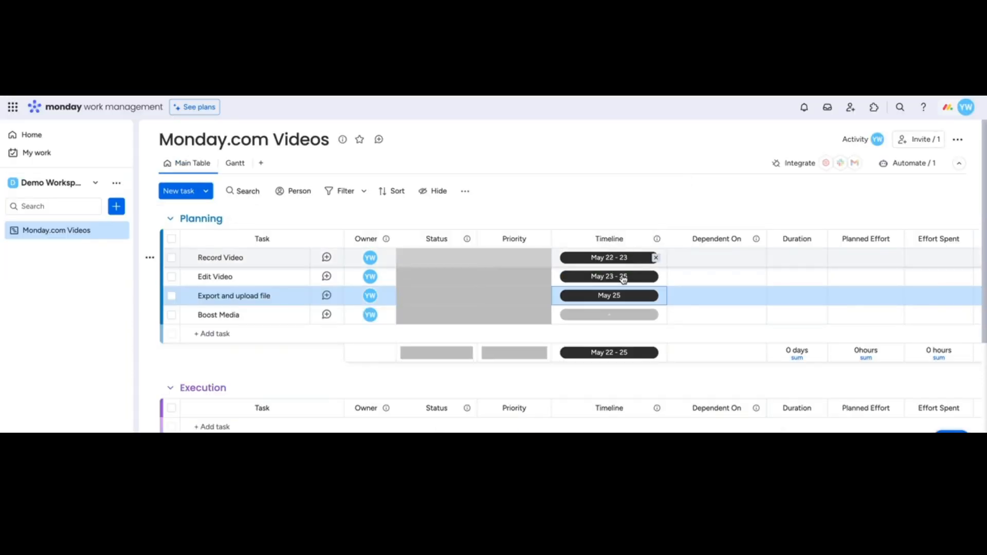
pyautogui.click(612, 316)
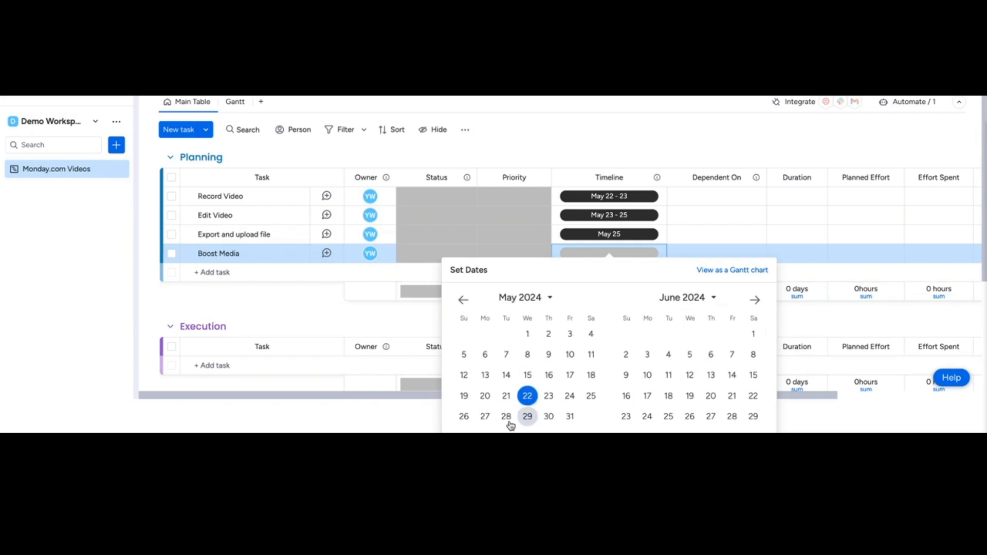
pyautogui.click(464, 417)
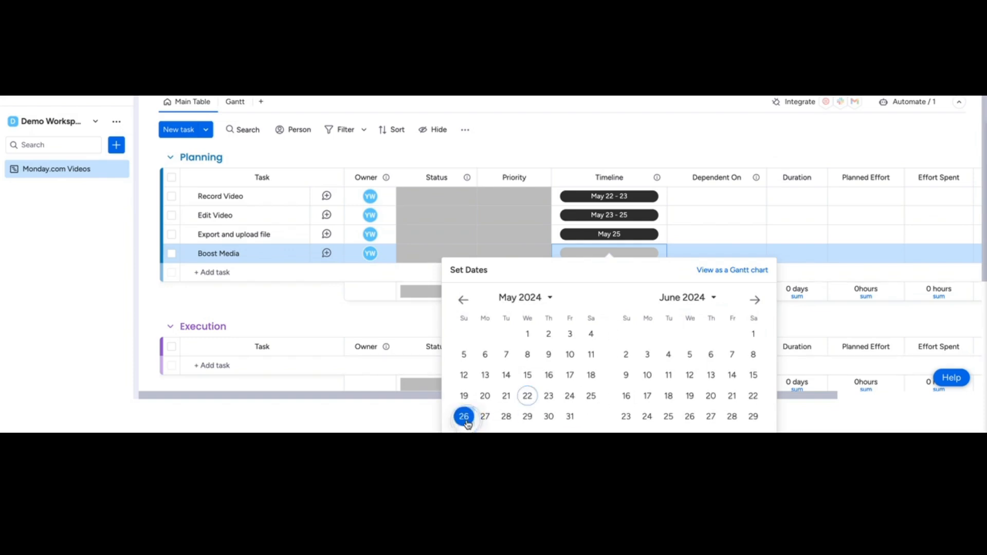
pyautogui.click(504, 417)
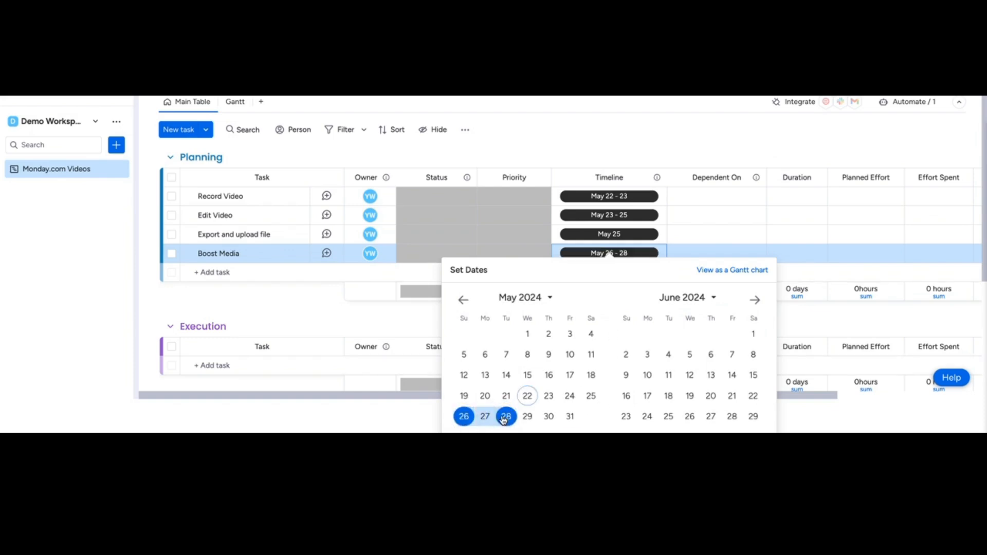
pyautogui.click(642, 146)
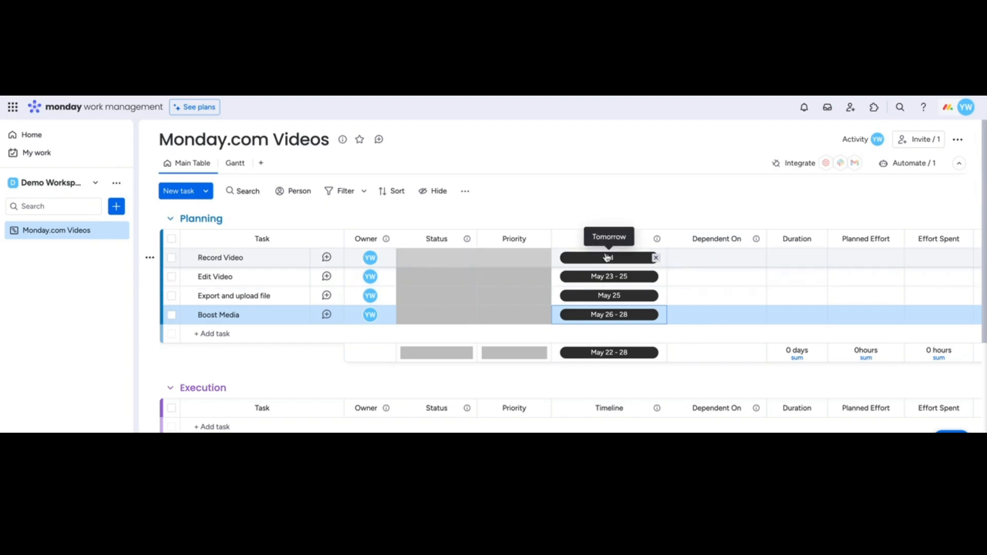
# - Make Edit Video dependent on Record Video, and view the dependency types while keeping Finish-To-Start
pyautogui.click(694, 279)
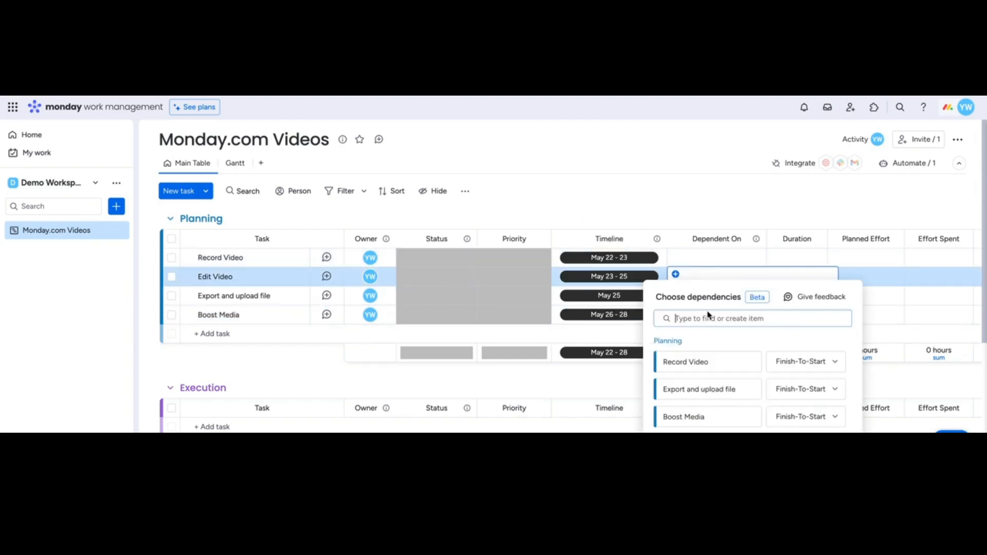
pyautogui.click(692, 363)
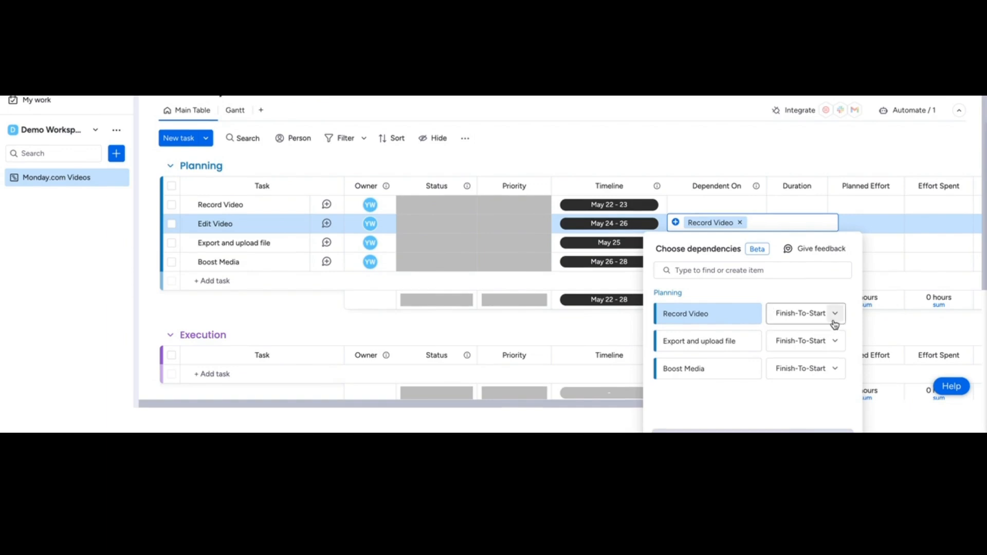
pyautogui.click(834, 317)
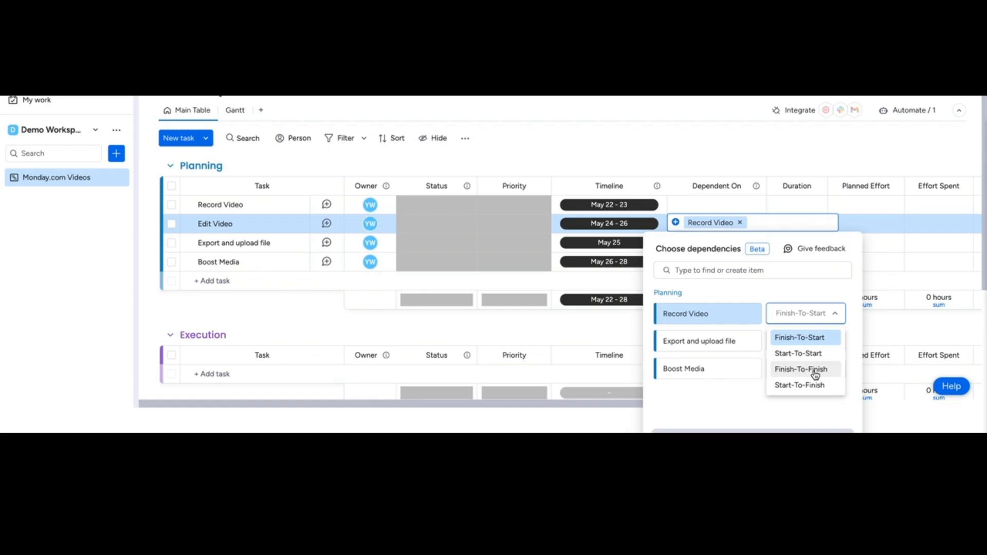
pyautogui.click(791, 152)
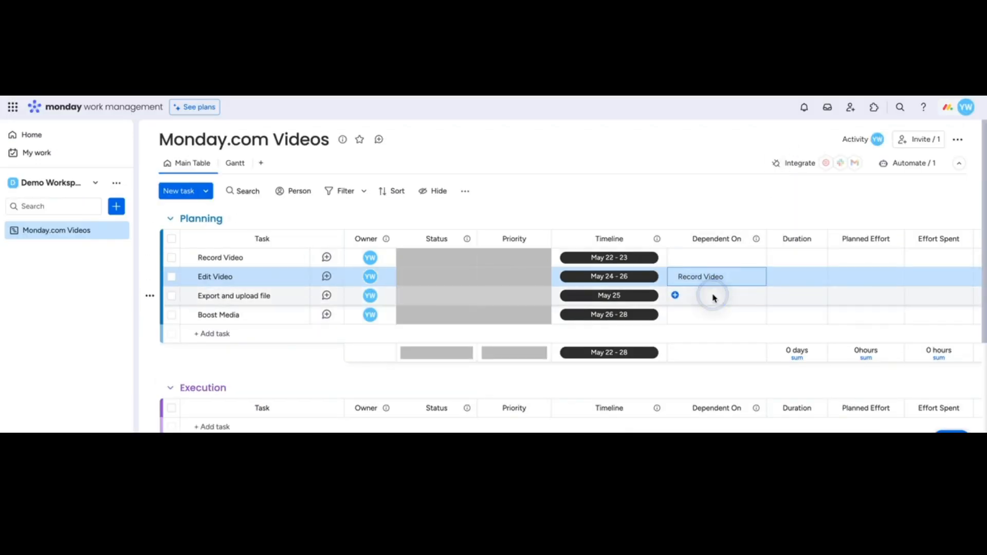
# - Make Export and upload file dependent on Edit Video, and Boost Media dependent on Export and upload file
pyautogui.click(715, 297)
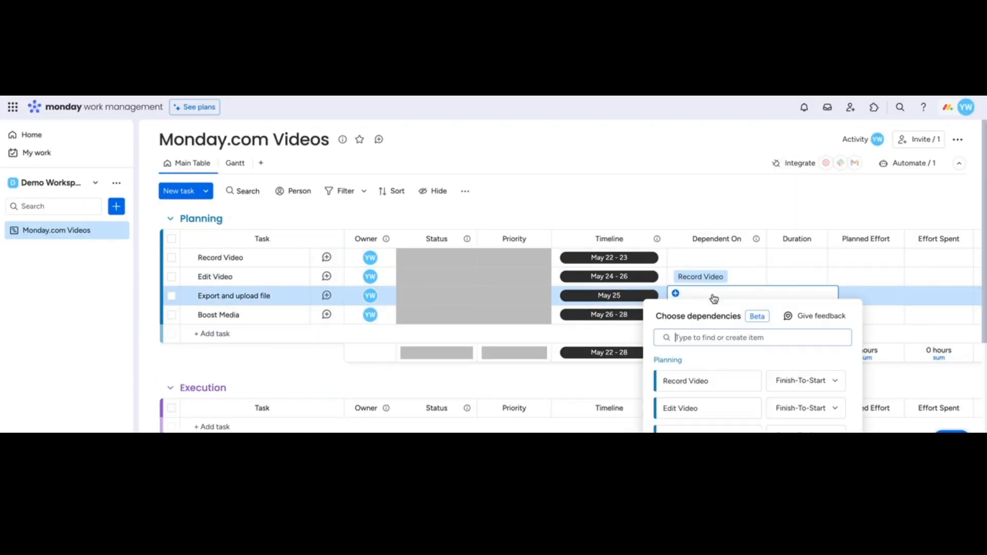
pyautogui.click(682, 410)
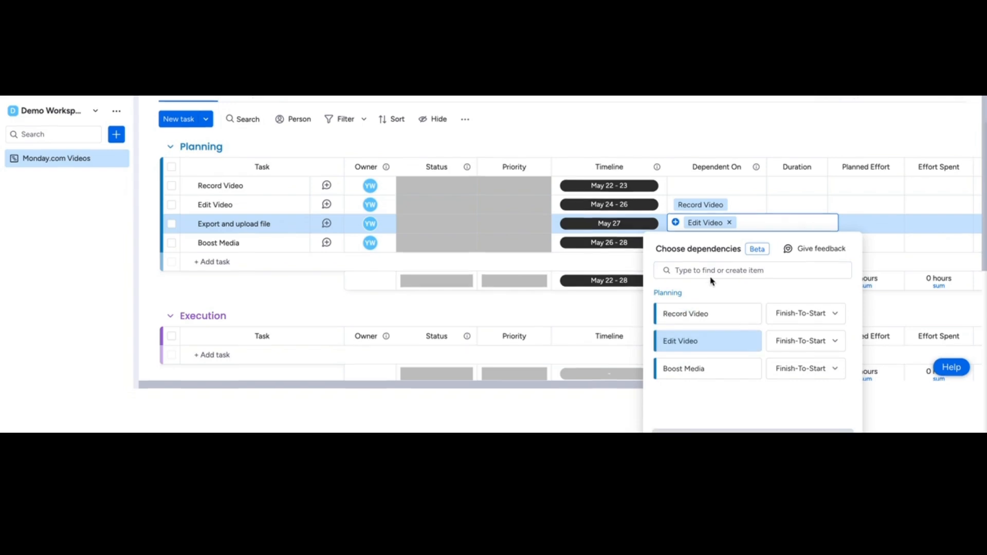
pyautogui.click(772, 155)
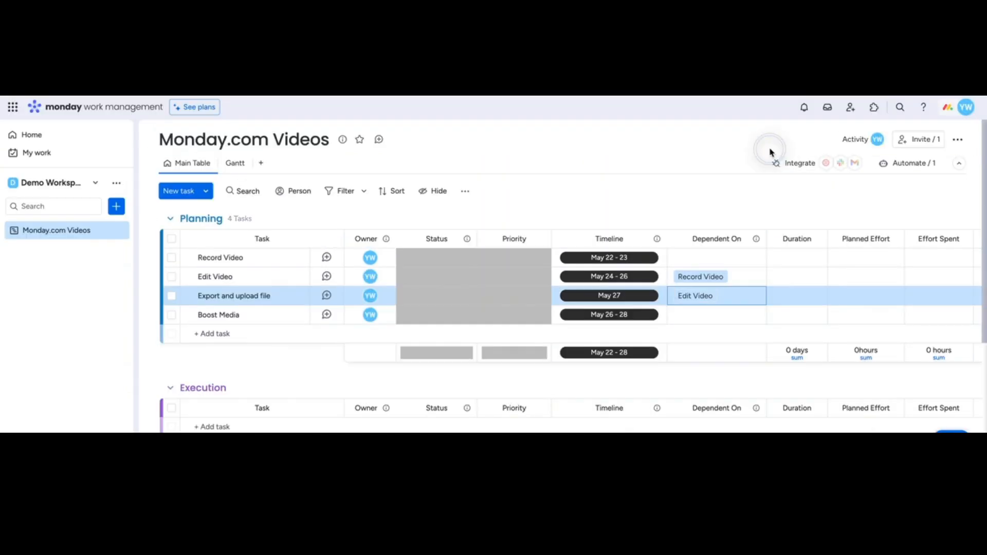
pyautogui.click(712, 243)
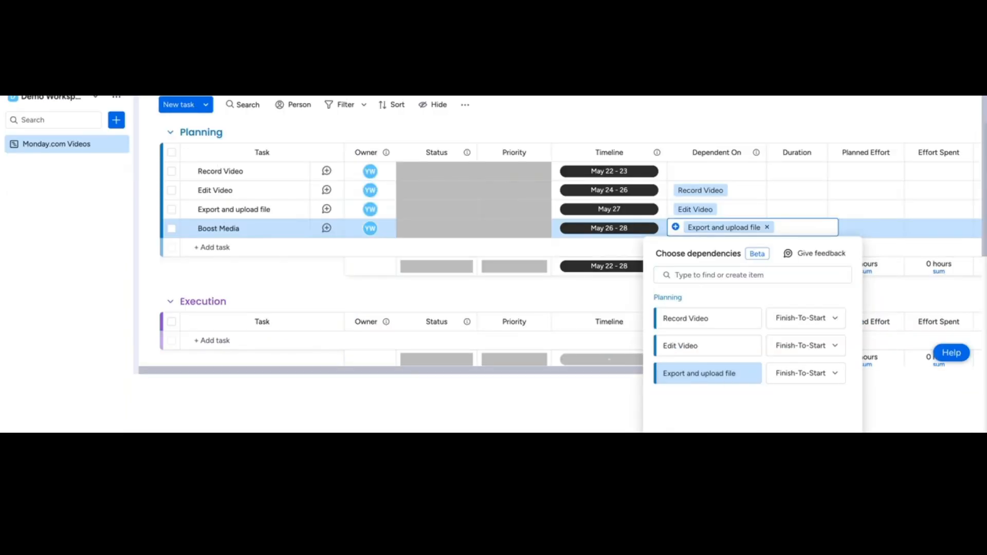
pyautogui.click(704, 117)
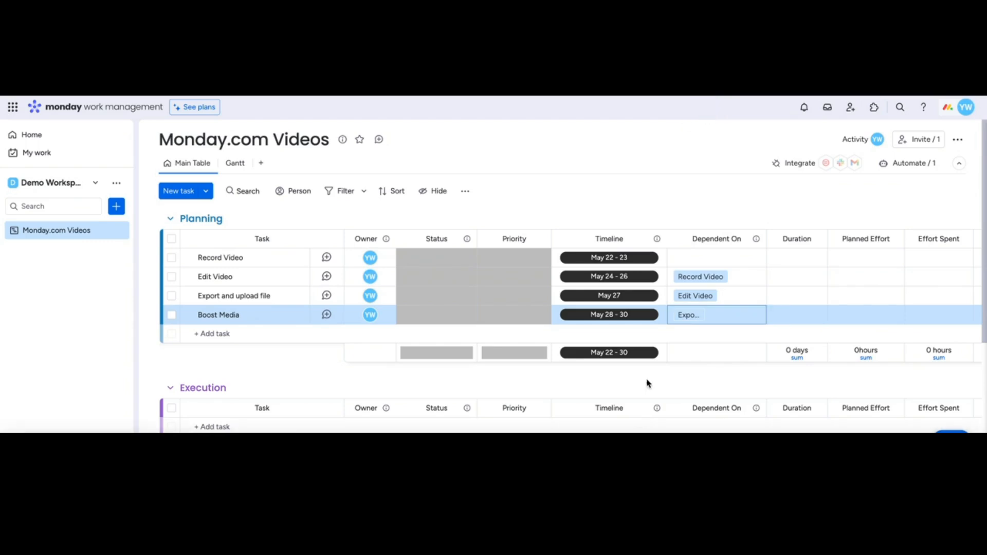
# - Save the Dependent On column's customization with Flexible dependency mode and Timeline as the column for item dependencies
pyautogui.click(755, 239)
pyautogui.moveTo(707, 267)
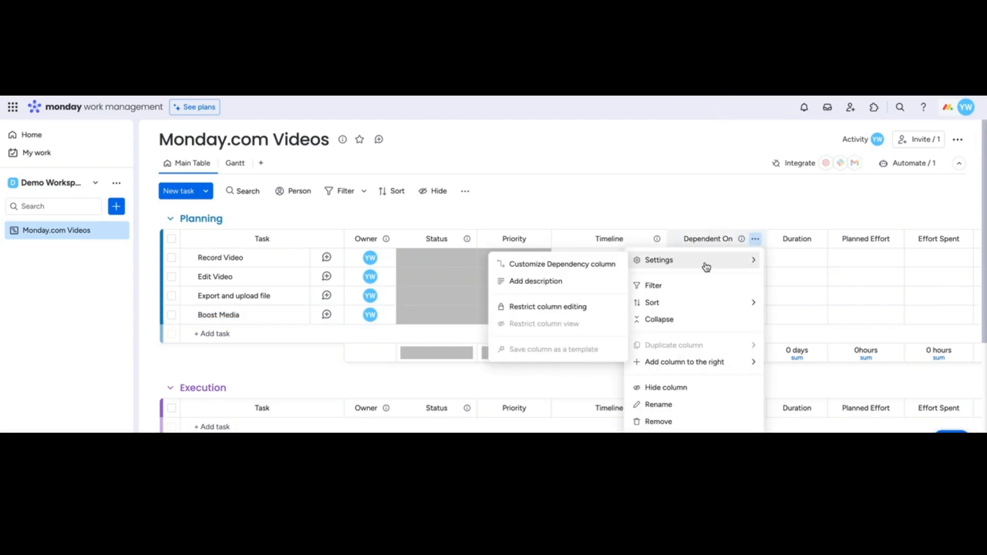
pyautogui.click(601, 270)
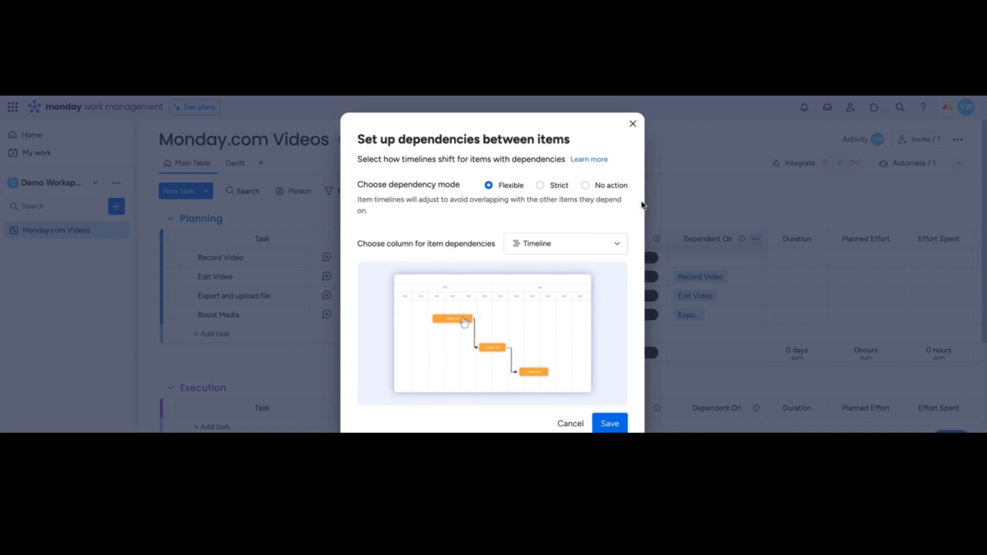
pyautogui.click(620, 424)
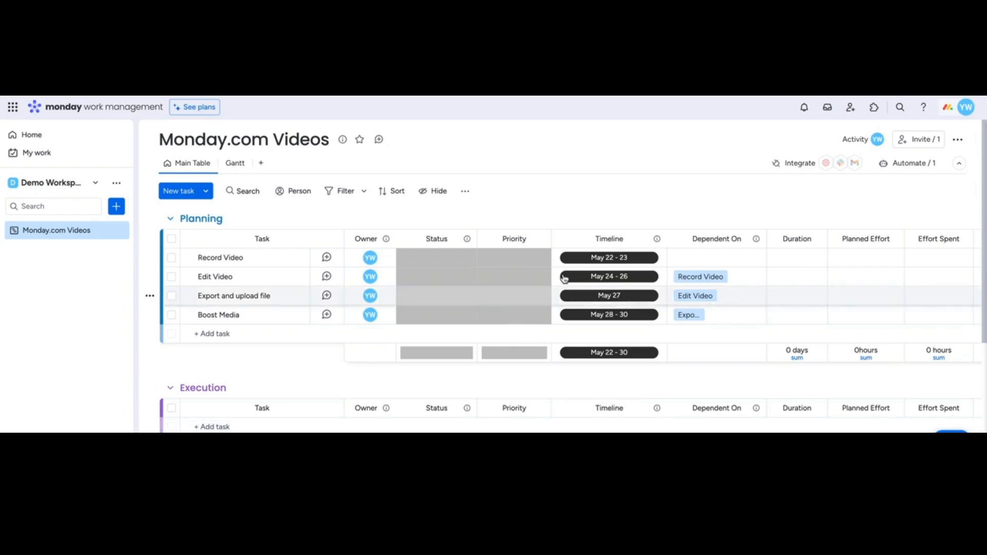
# - Extend the Edit Video bar in the Gantt chart by one day so it ends on May 27
pyautogui.click(229, 165)
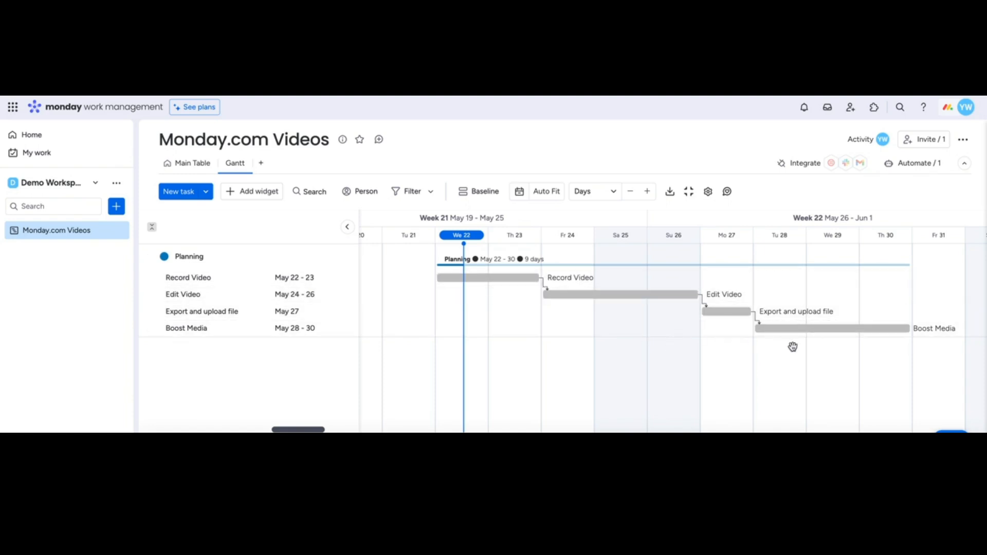
pyautogui.hscroll(2, 793, 347)
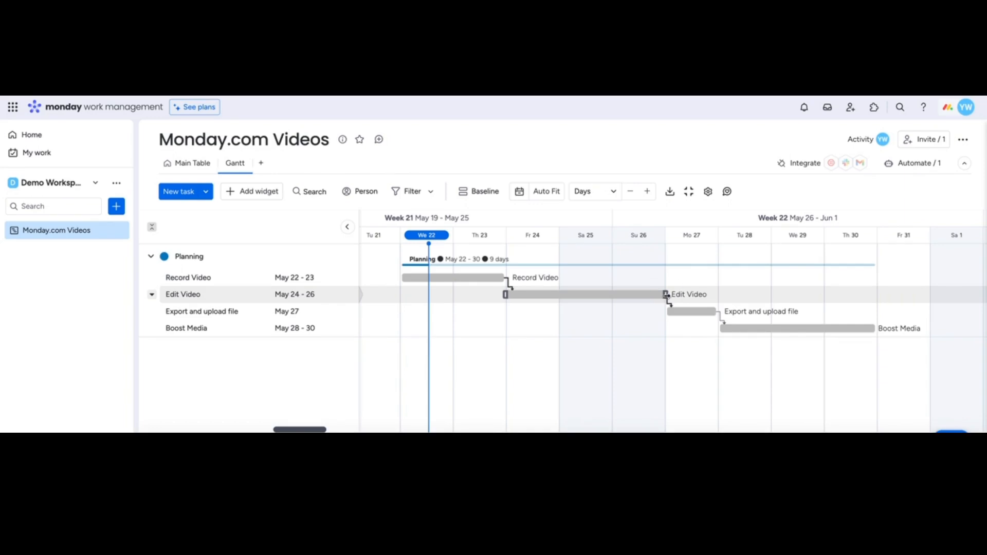
pyautogui.moveTo(667, 295); pyautogui.dragTo(721, 292)
pyautogui.hscroll(3, 753, 390)
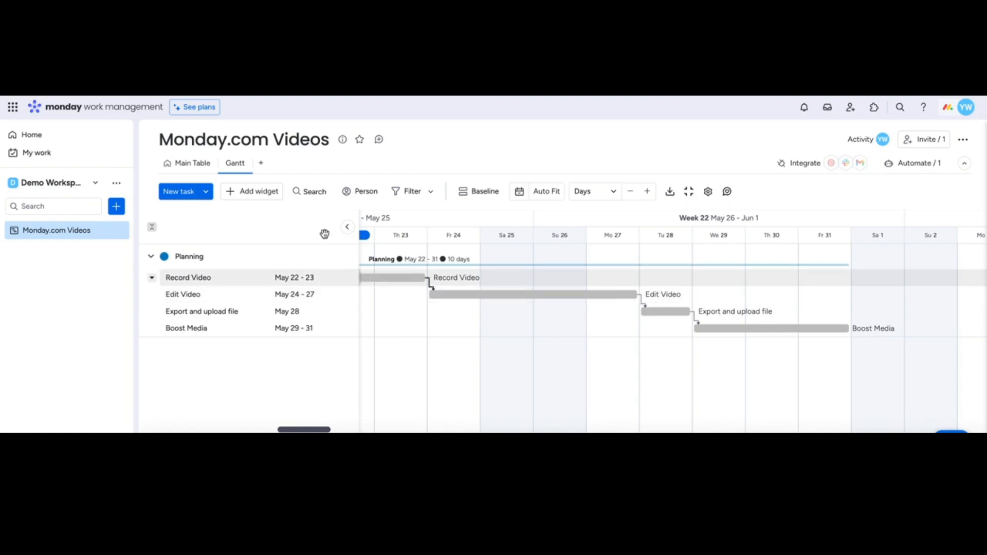
# - Add the subitems Remove mistakes, Import media assets and Add assets to video under Record Video in the main table
pyautogui.click(186, 165)
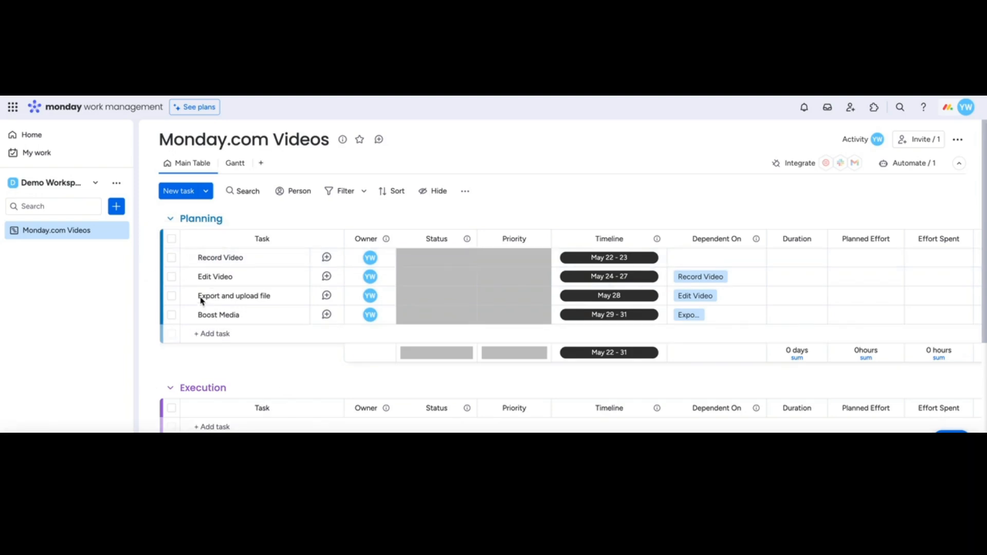
pyautogui.click(190, 259)
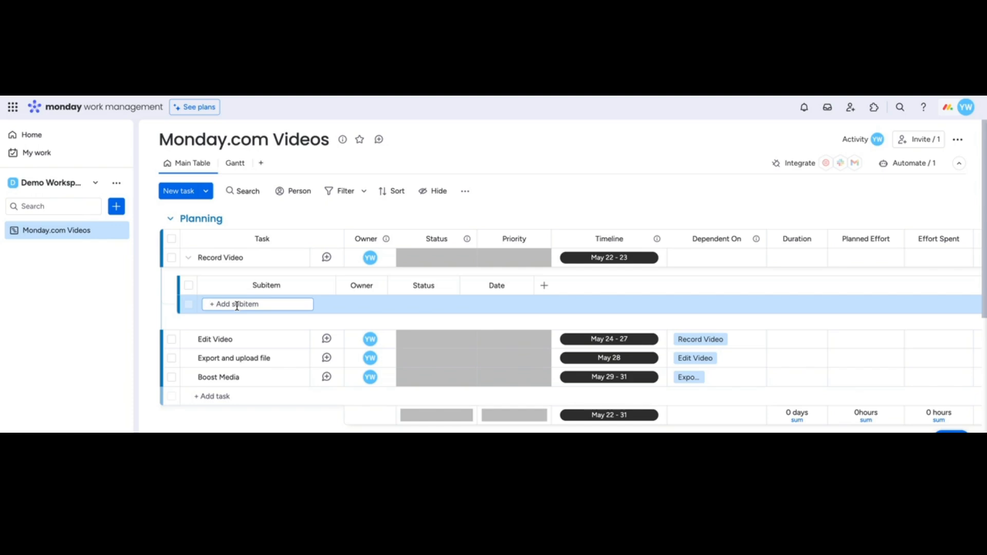
pyautogui.write('Remove mis')
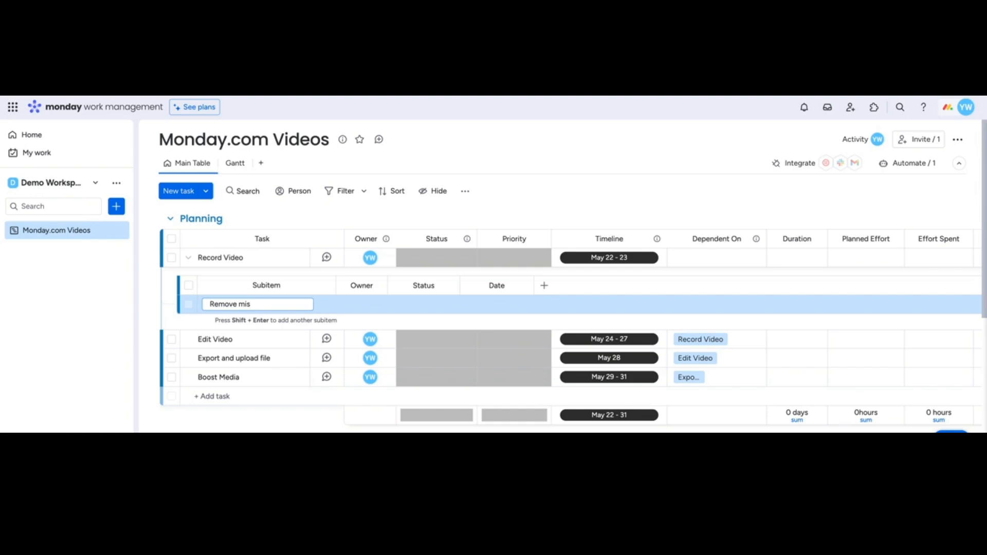
pyautogui.write('takes')
pyautogui.hotkey('shift', 'Return')
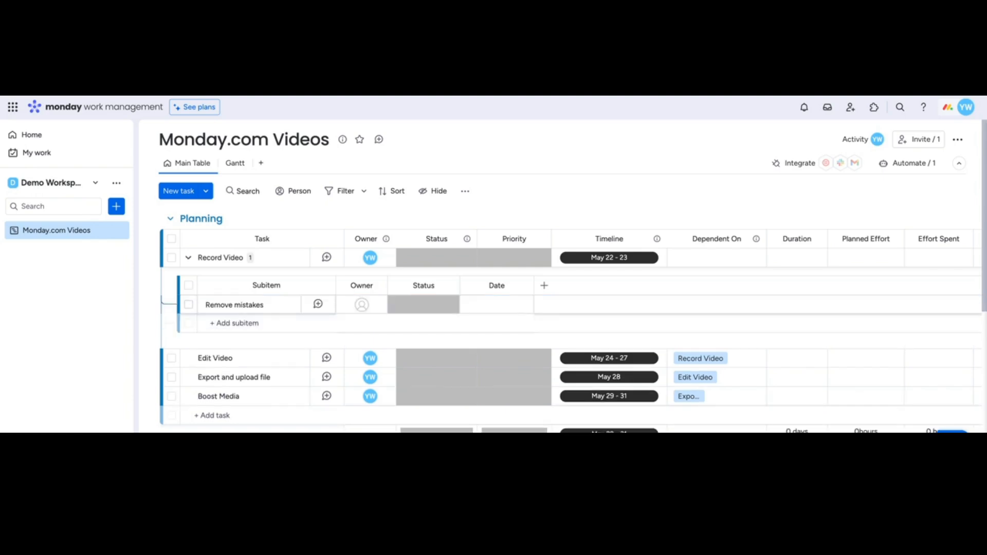
pyautogui.write('Import media asset')
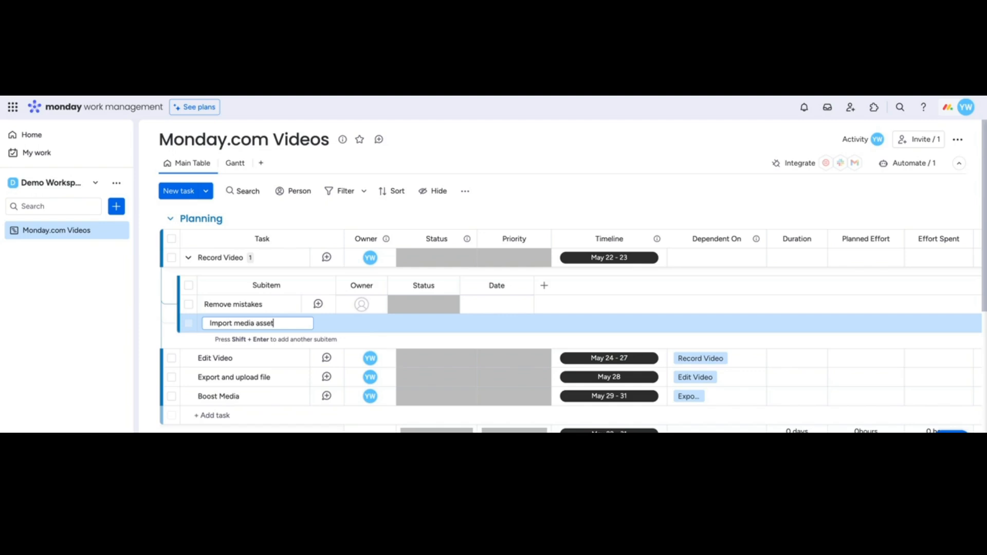
pyautogui.write('s')
pyautogui.press('Return')
pyautogui.click(216, 342)
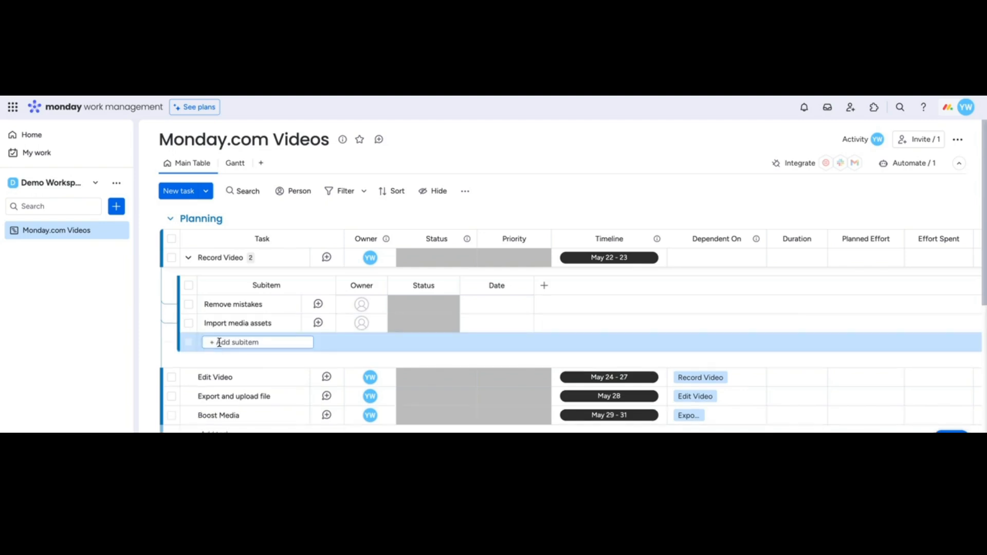
pyautogui.write('Add assets to video')
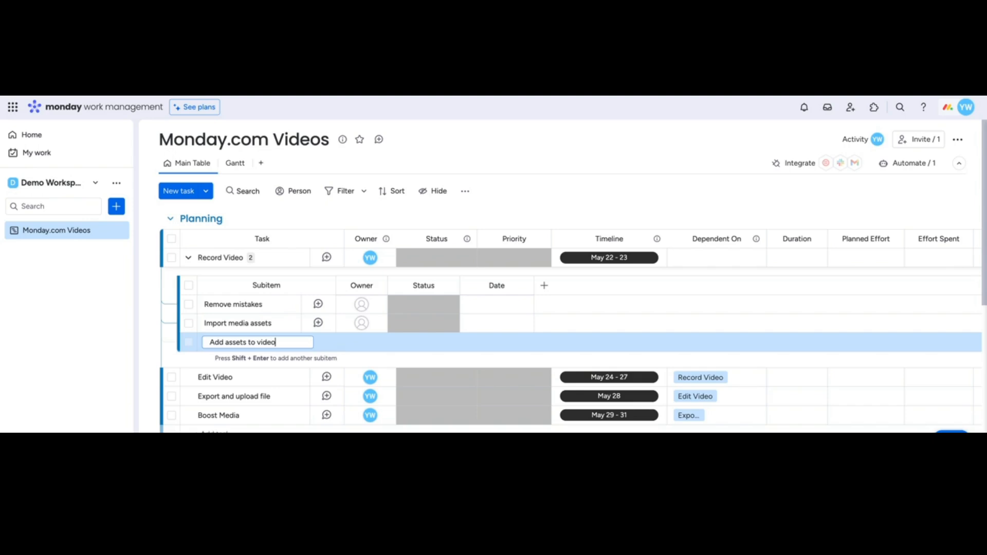
pyautogui.press('Return')
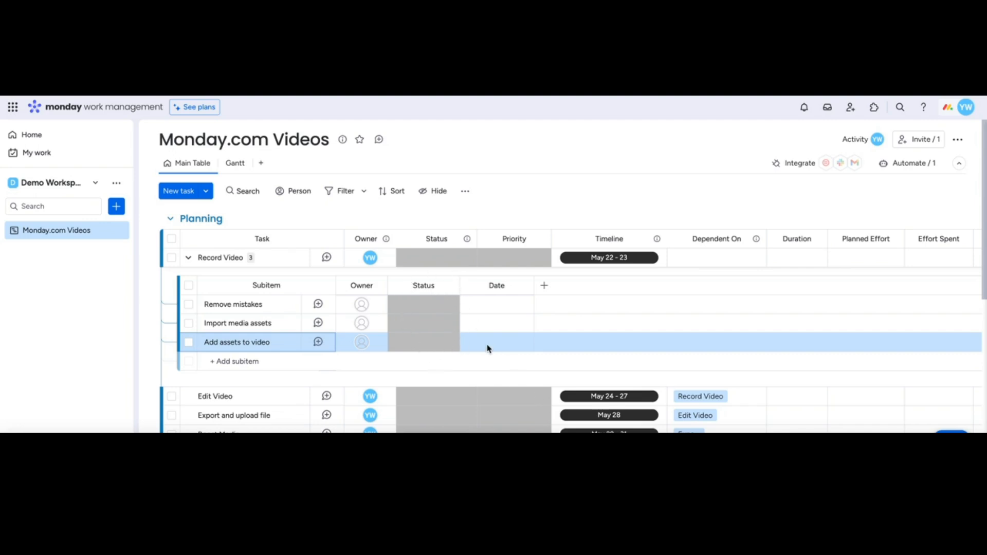
# - Search the column types available for subitems for "dep" without adding a column
pyautogui.click(545, 286)
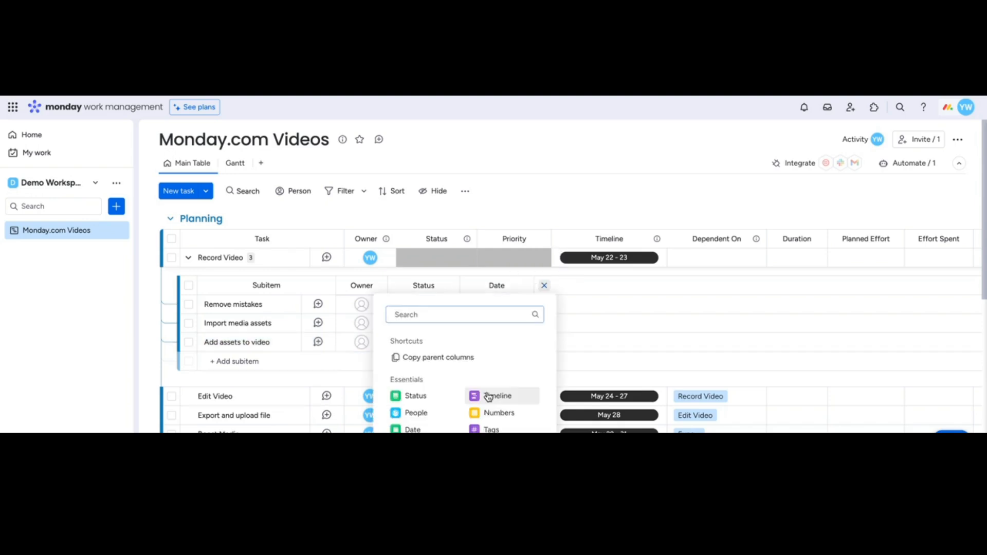
pyautogui.write('dep')
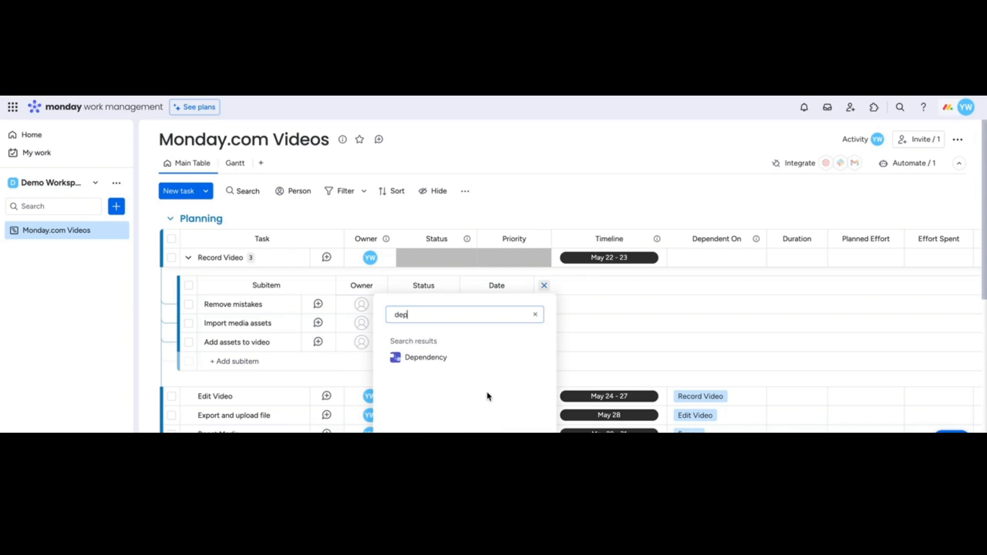
pyautogui.click(569, 283)
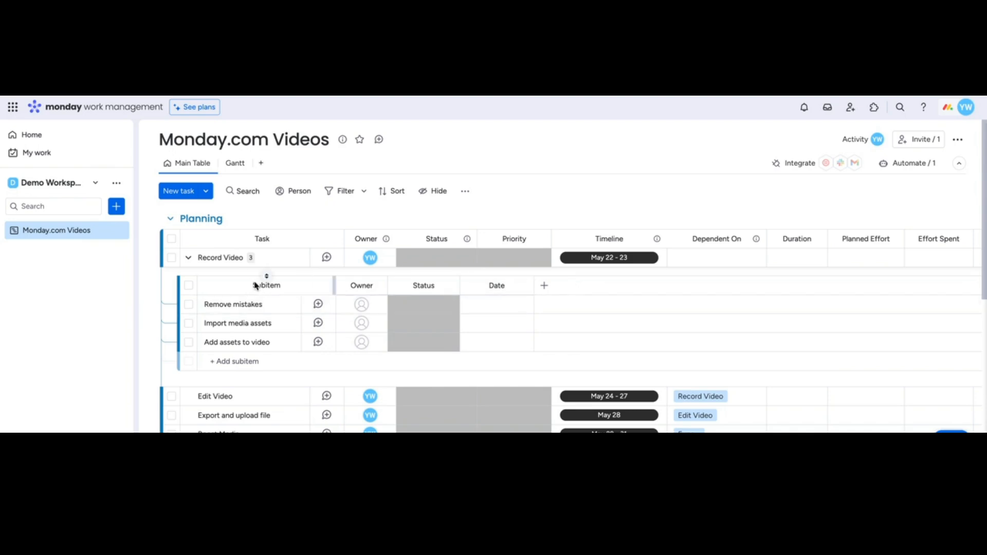
# - Set the status of all three Record Video subitems to Working on it
pyautogui.click(424, 304)
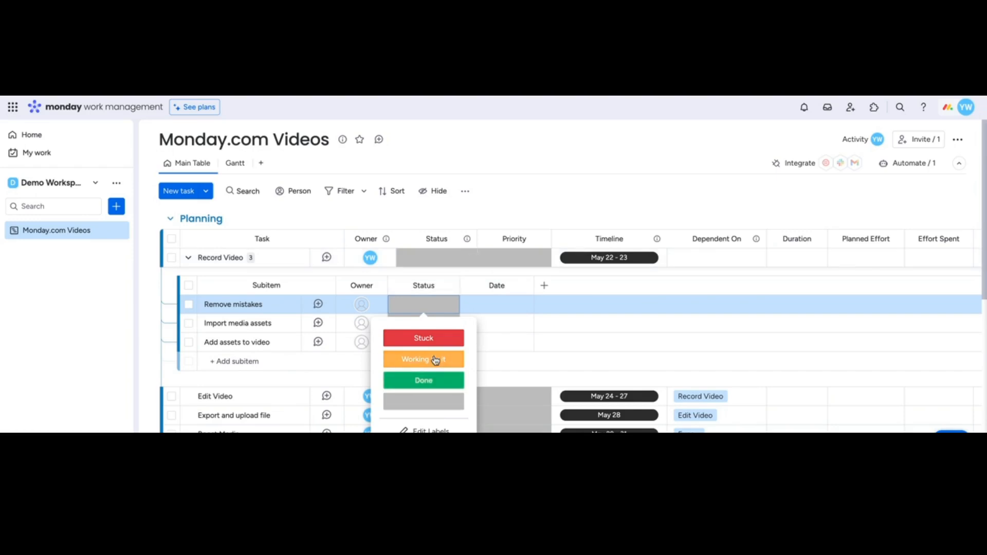
pyautogui.click(434, 358)
pyautogui.click(428, 324)
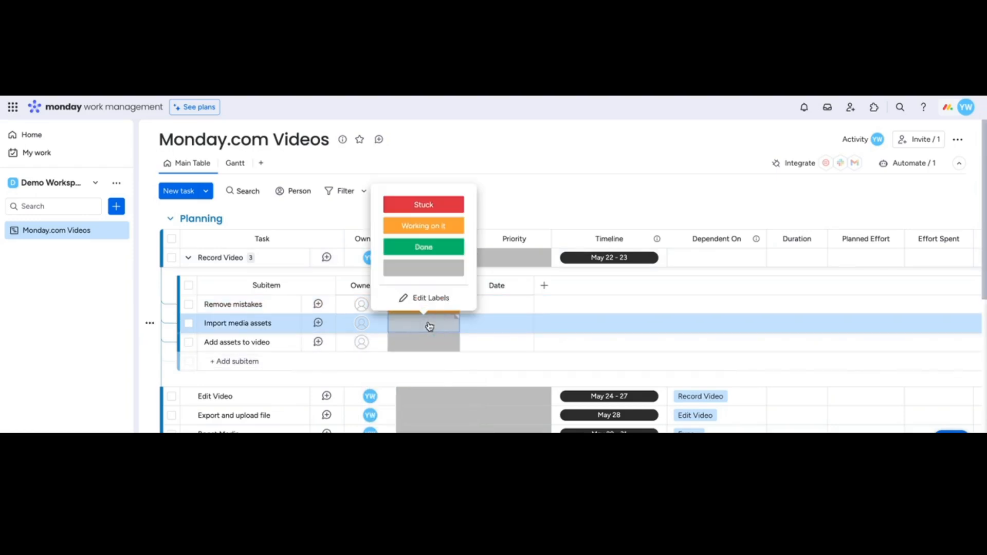
pyautogui.click(434, 224)
pyautogui.click(434, 344)
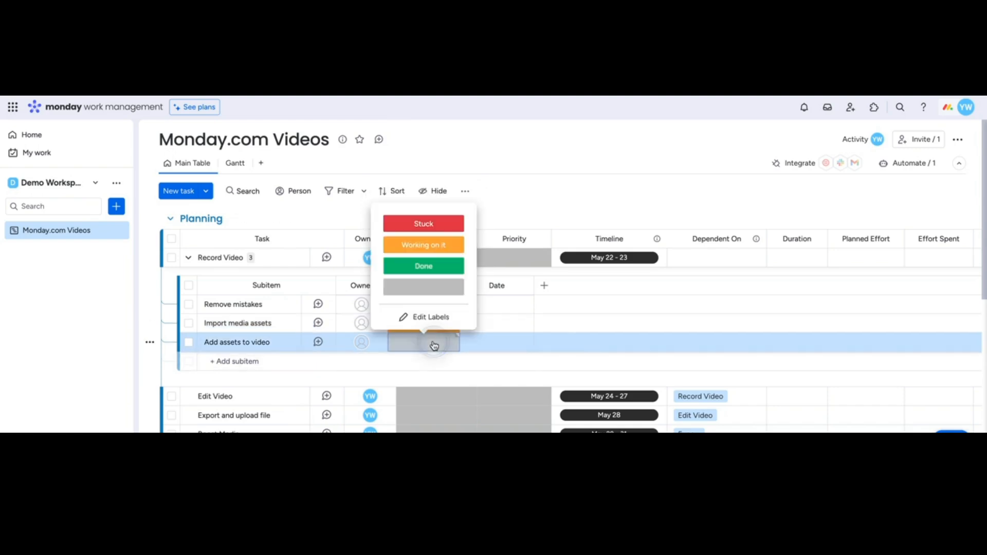
pyautogui.click(433, 246)
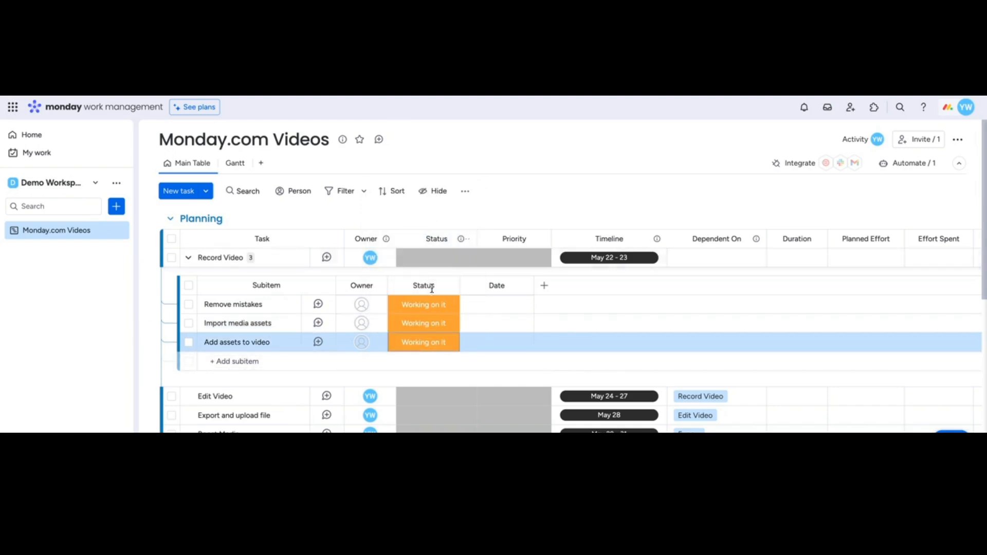
# - View the settings options of the subitem Status column
pyautogui.click(449, 285)
pyautogui.moveTo(502, 264)
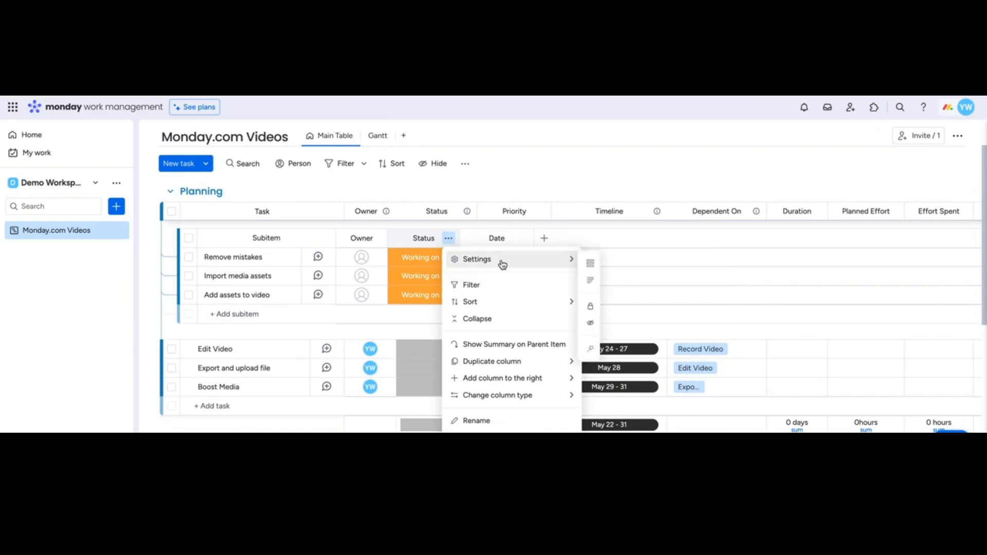
pyautogui.click(651, 268)
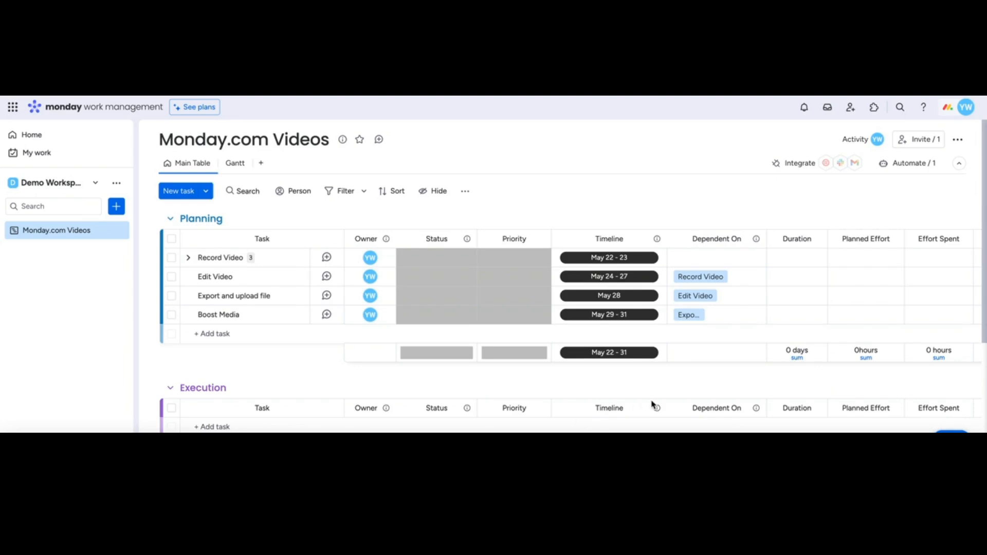
# - Start a custom board automation with the trigger When Status changes to Done
pyautogui.click(912, 164)
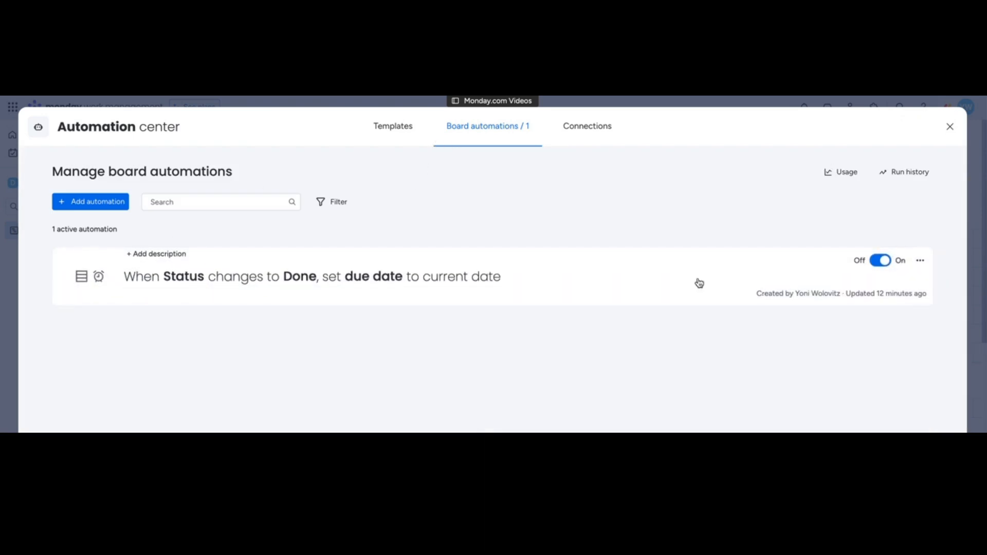
pyautogui.click(102, 202)
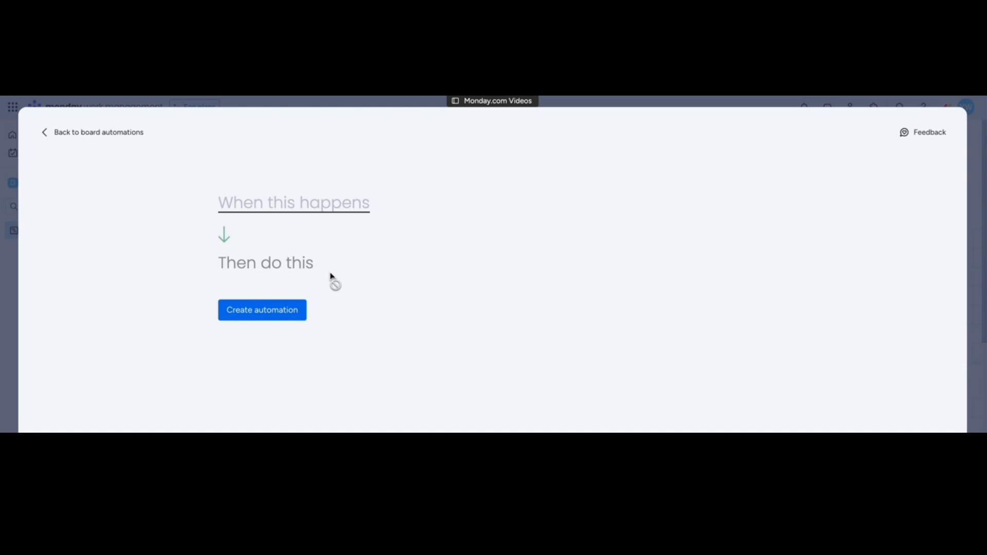
pyautogui.click(262, 205)
pyautogui.click(269, 264)
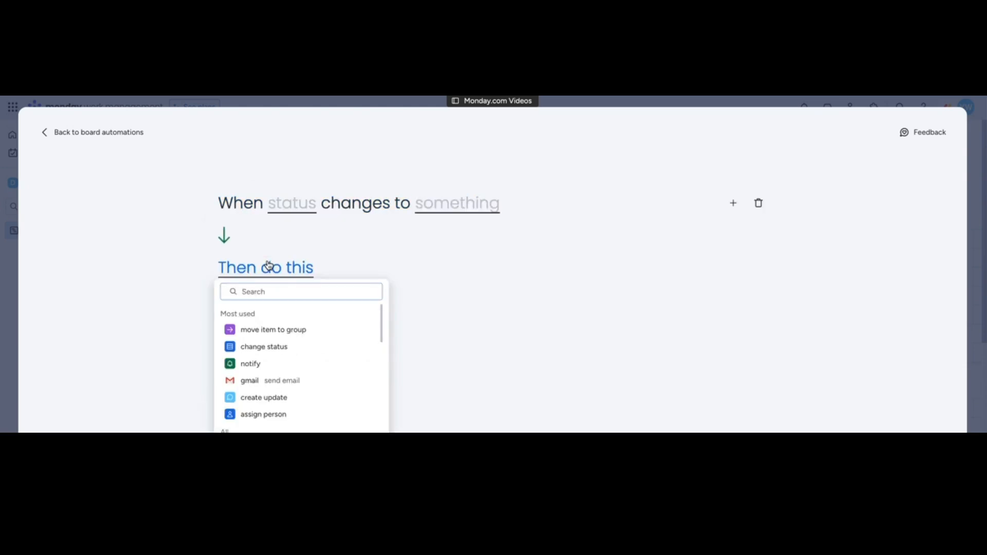
pyautogui.click(359, 238)
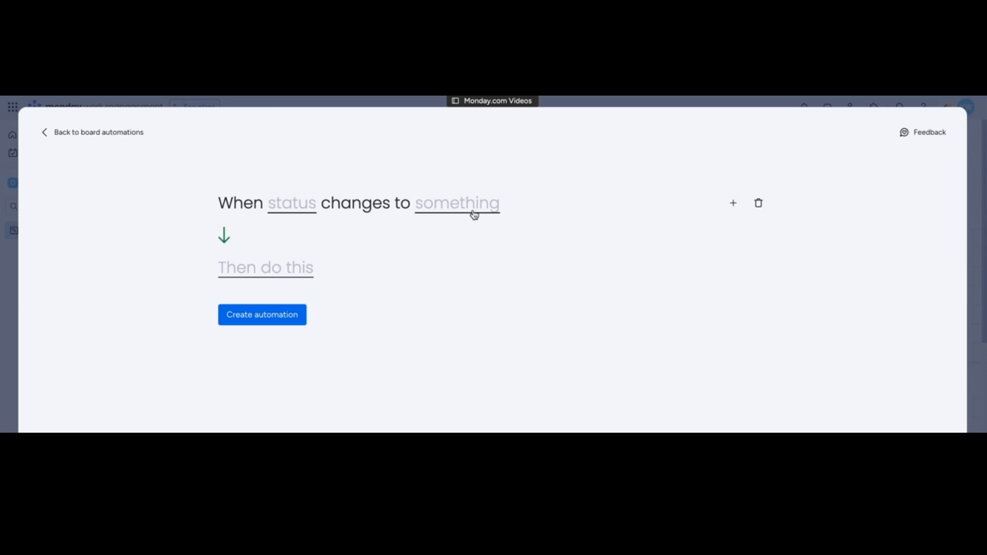
pyautogui.click(289, 205)
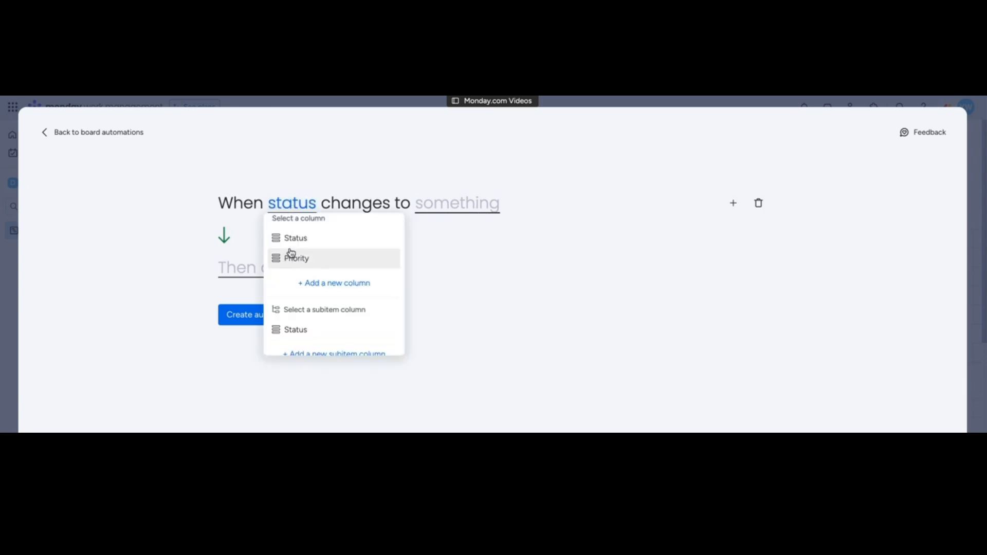
pyautogui.click(295, 239)
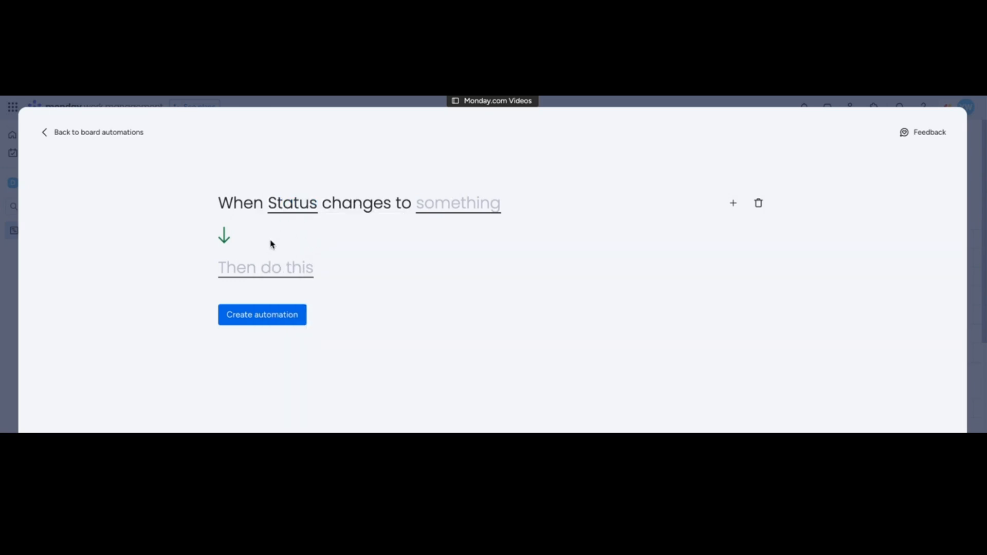
pyautogui.click(488, 217)
pyautogui.click(442, 258)
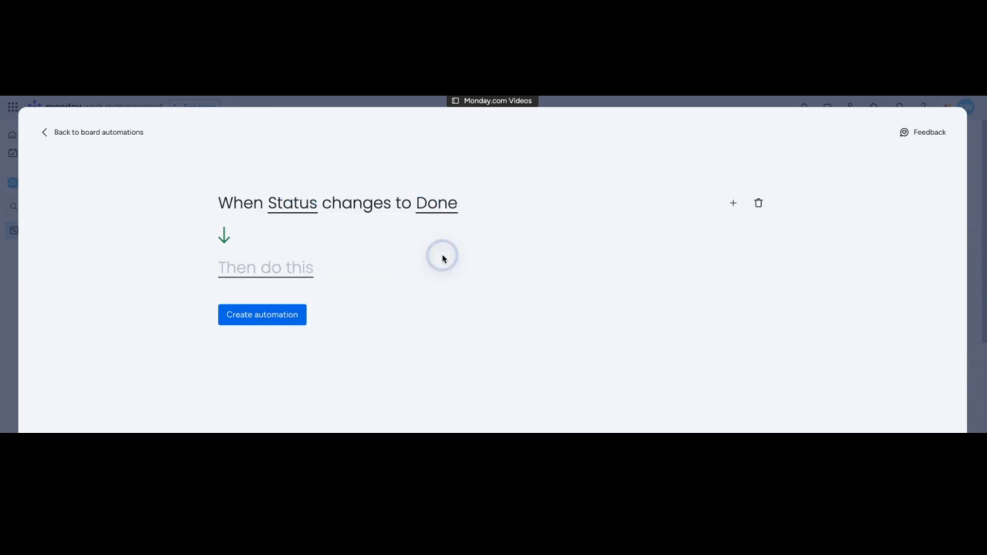
# - Add the automation action that sets the Completion Date to today
pyautogui.click(282, 273)
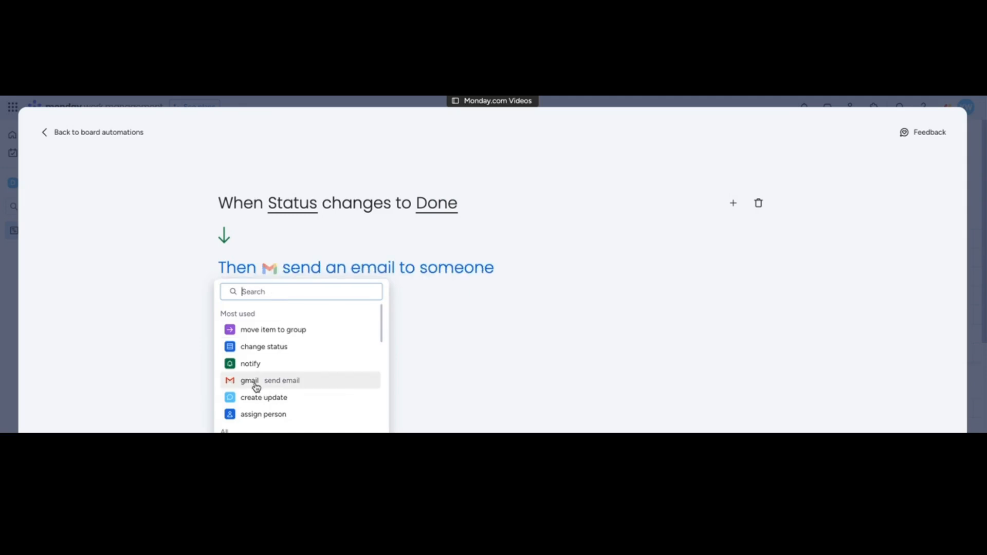
pyautogui.write('set')
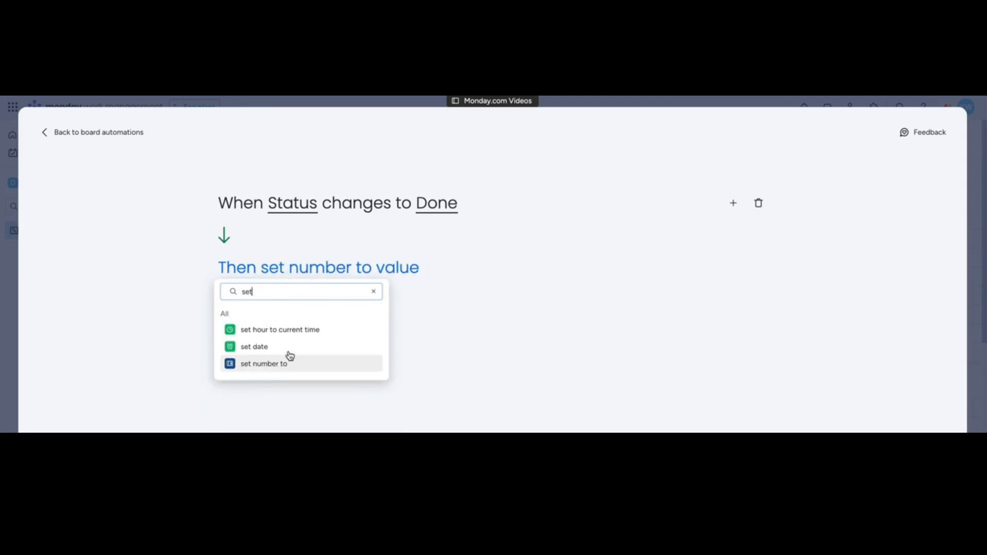
pyautogui.click(290, 355)
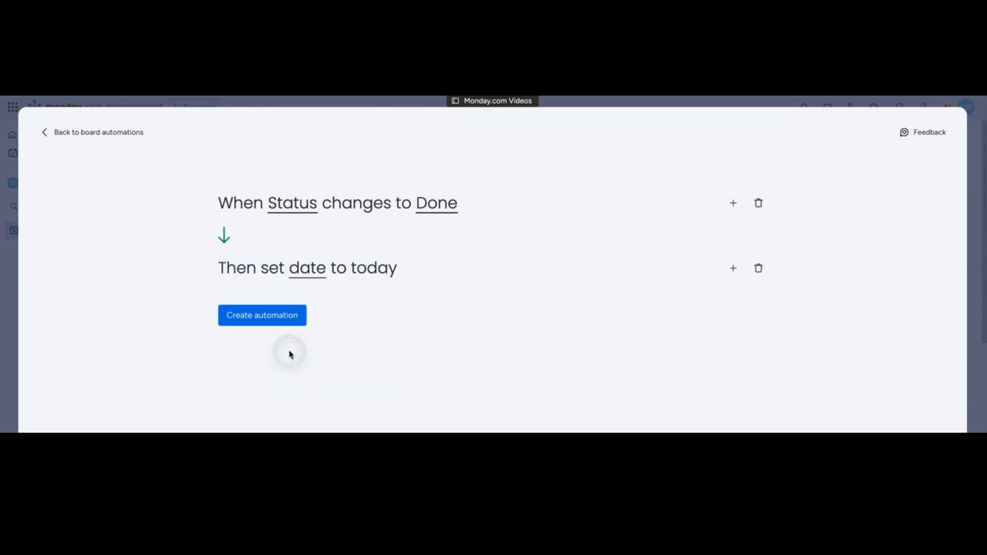
pyautogui.click(311, 268)
pyautogui.click(326, 303)
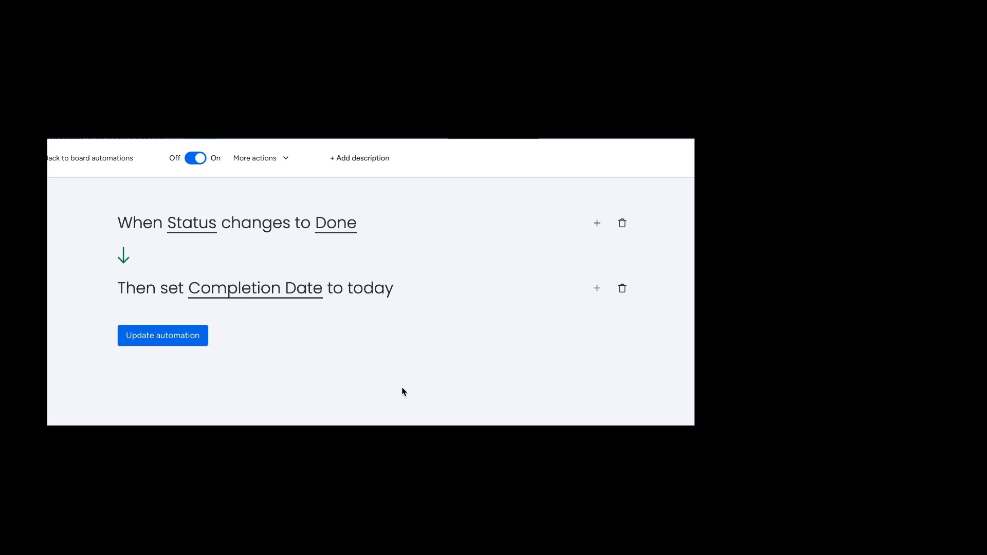
# - Search the automation's additional follow-up actions for Outlook and Slack options, leaving the automation without an extra action
pyautogui.click(596, 290)
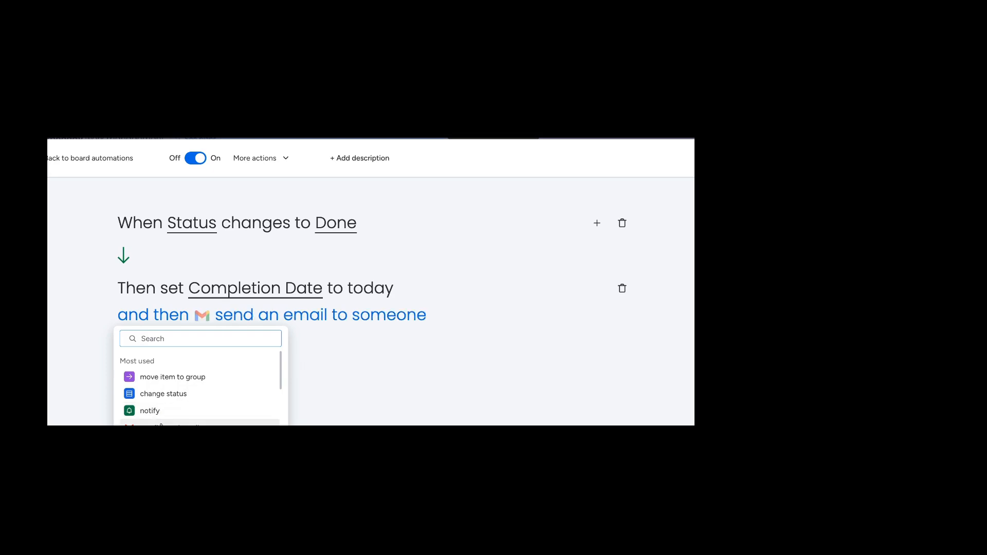
pyautogui.write('out')
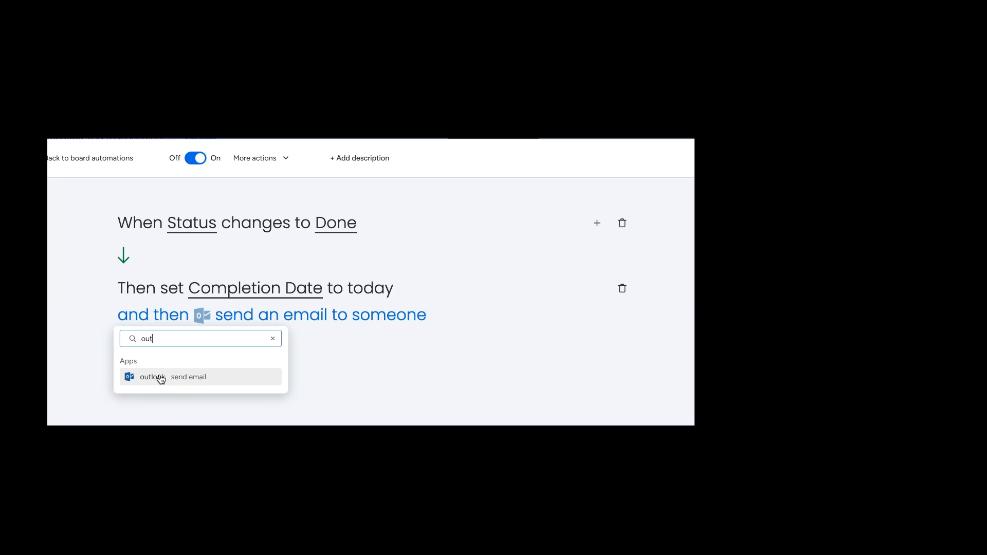
pyautogui.press('BackSpace')
pyautogui.press('BackSpace')
pyautogui.press('BackSpace')
pyautogui.write('slack')
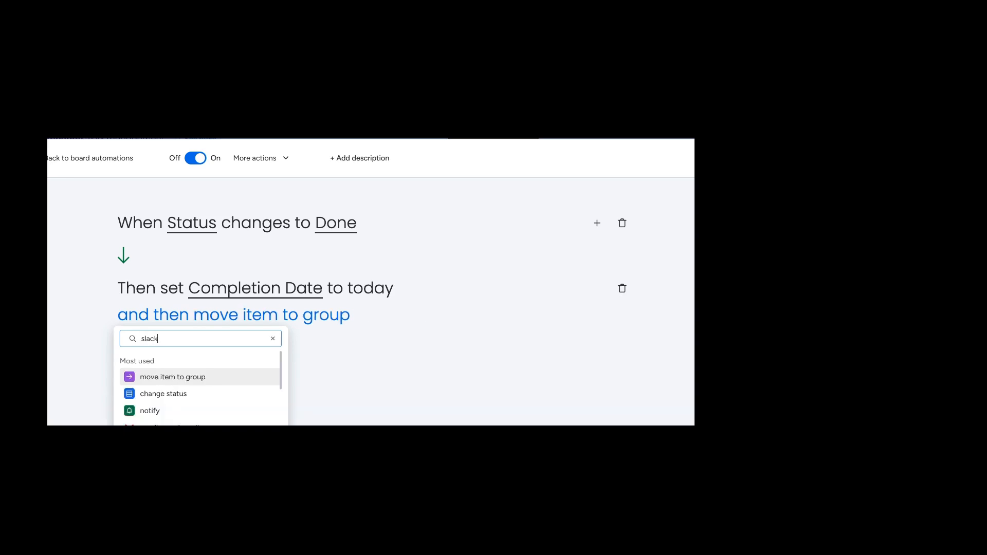
pyautogui.doubleClick(168, 341)
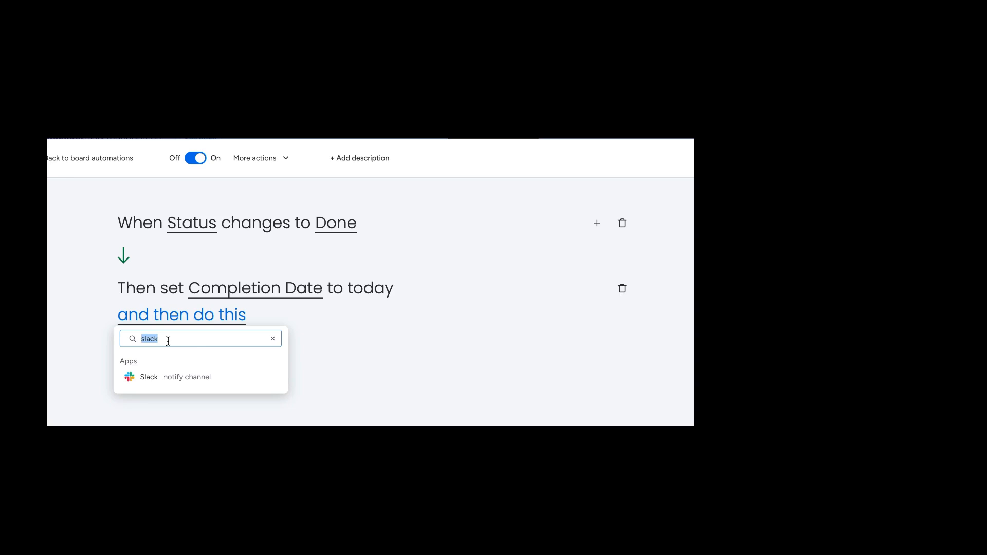
pyautogui.press('BackSpace')
pyautogui.click(390, 332)
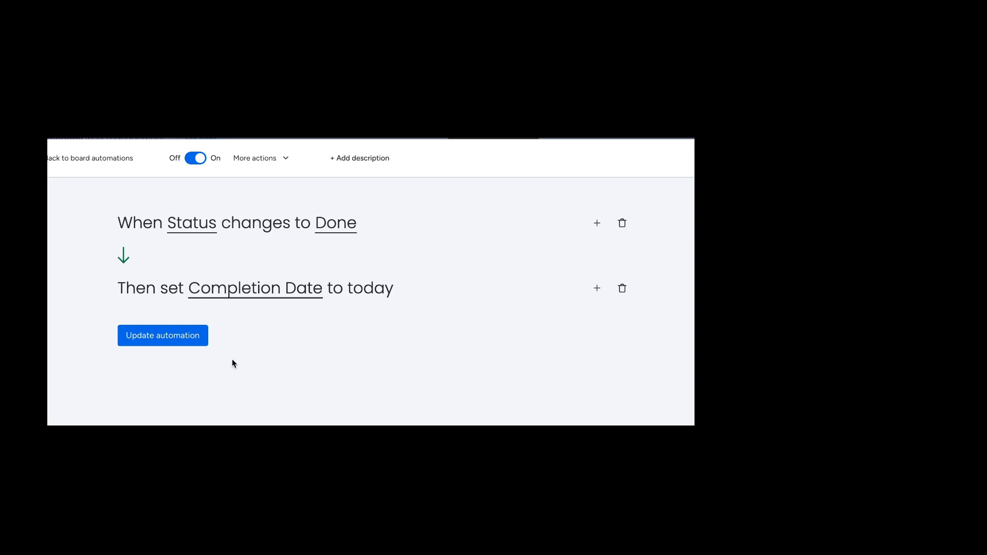
# - Save the updated Completion Date automation and return to the board
pyautogui.click(154, 341)
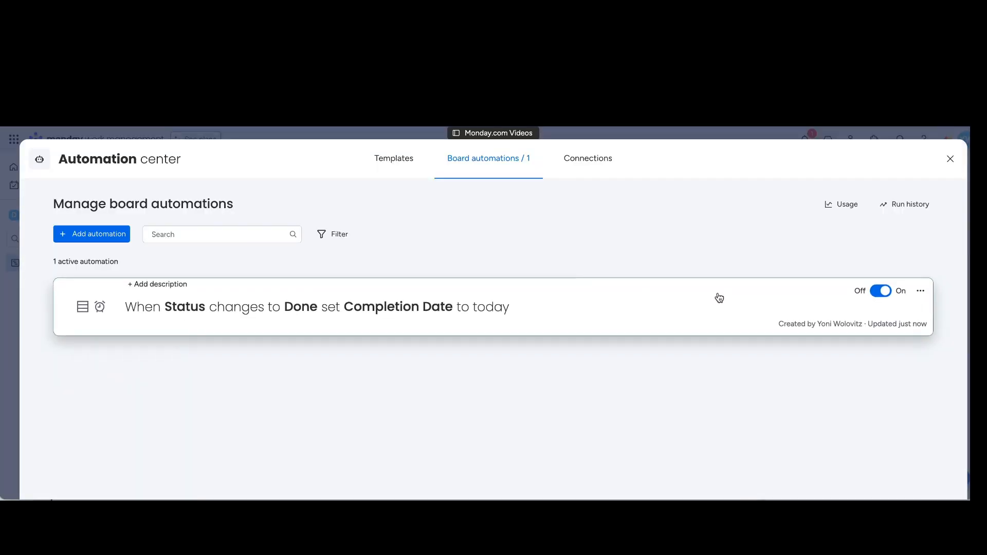
pyautogui.click(950, 159)
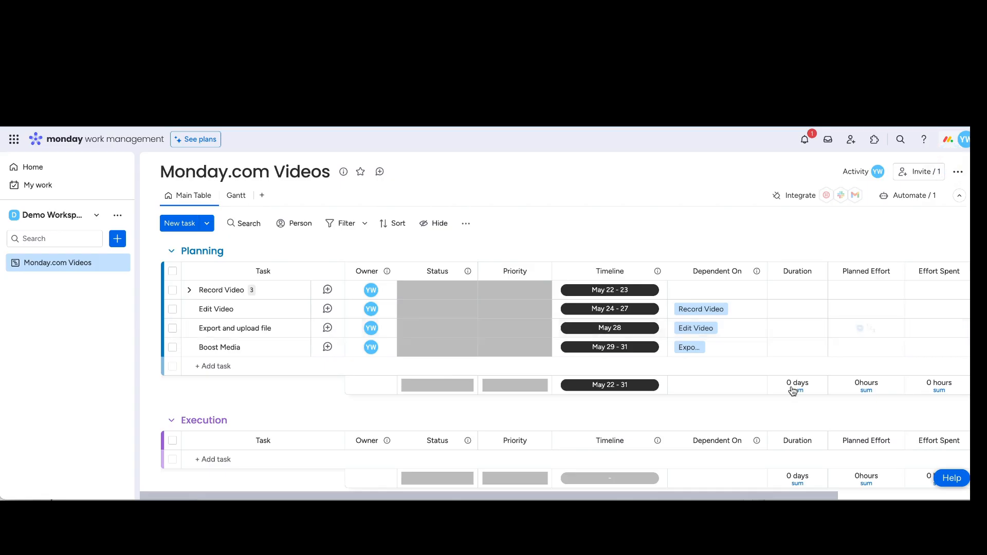
# - Set the status of the Record Video task to Done and check its Completion Date
pyautogui.hscroll(5, 818, 390)
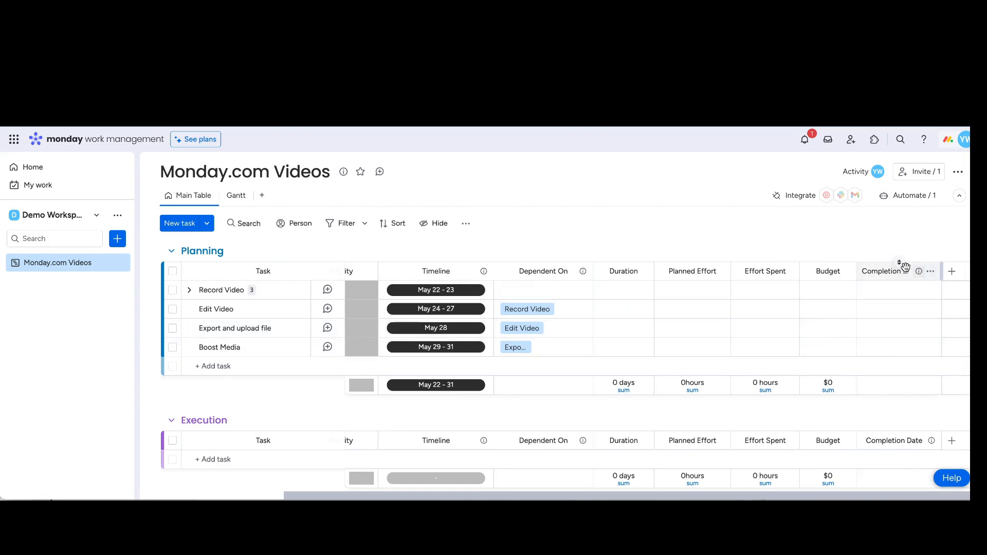
pyautogui.hscroll(-5, 862, 359)
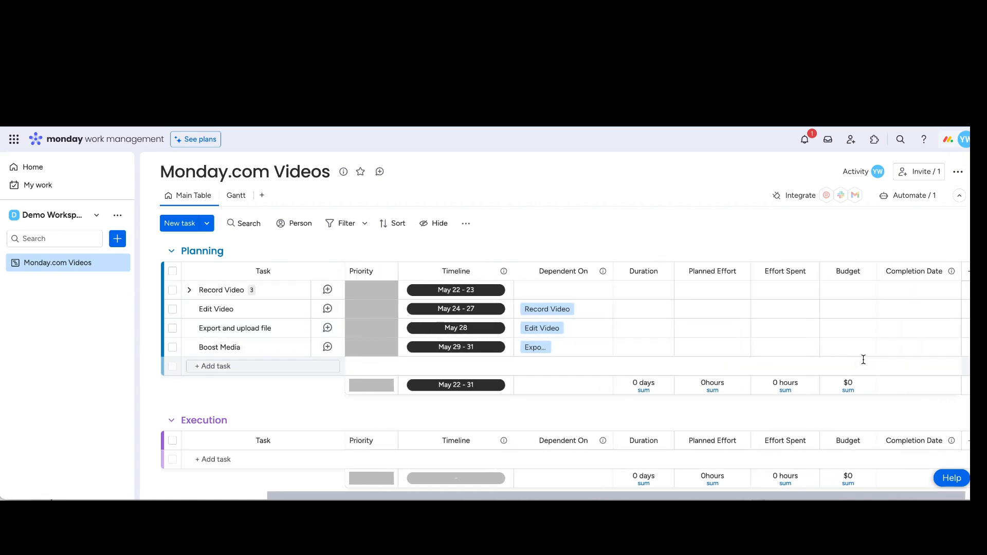
pyautogui.click(431, 290)
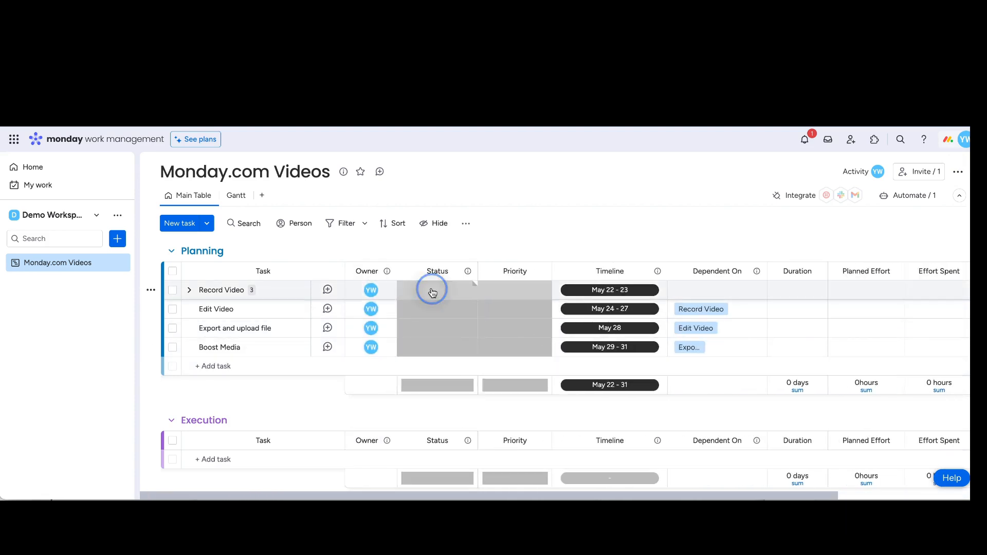
pyautogui.click(436, 324)
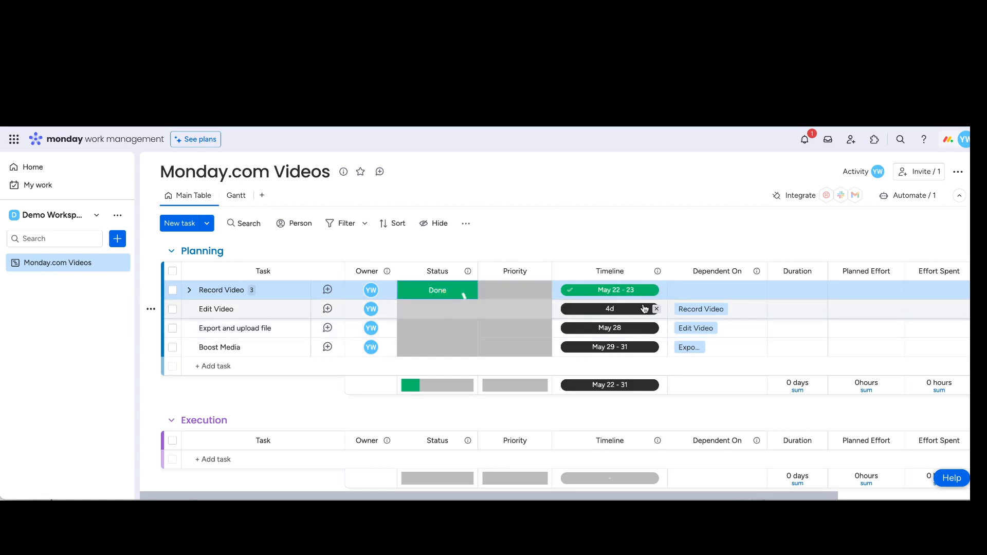
pyautogui.hscroll(5, 643, 305)
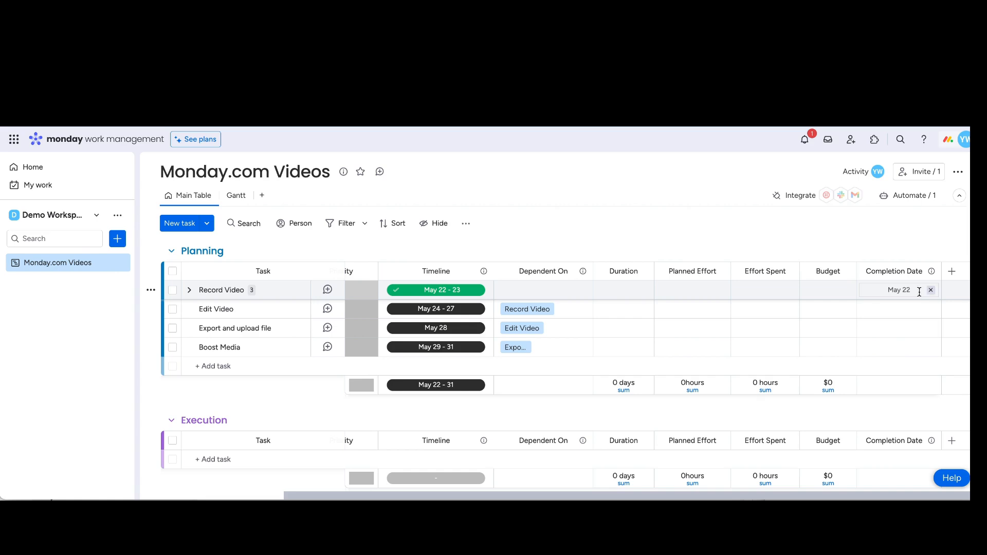
pyautogui.press('super+Tab')
pyautogui.press('super+Tab')
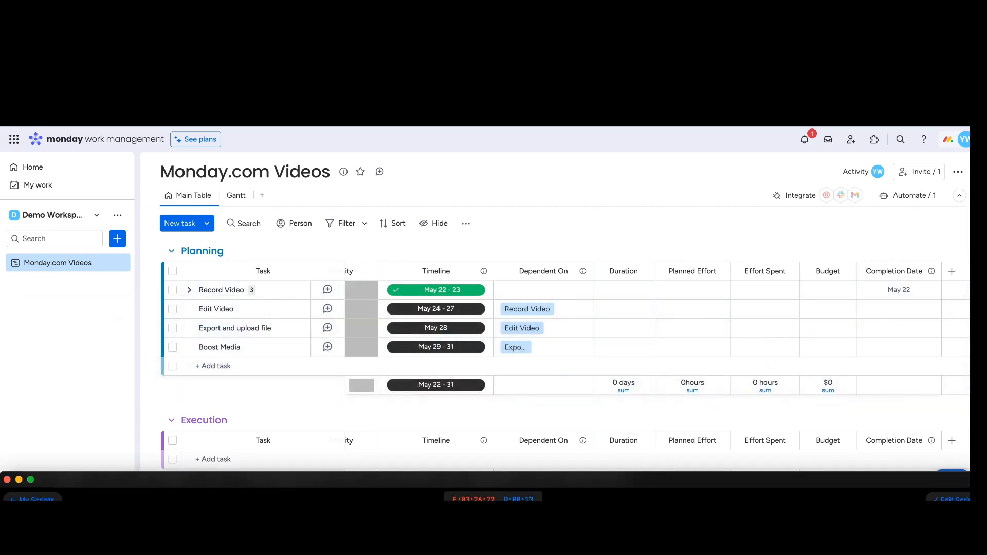